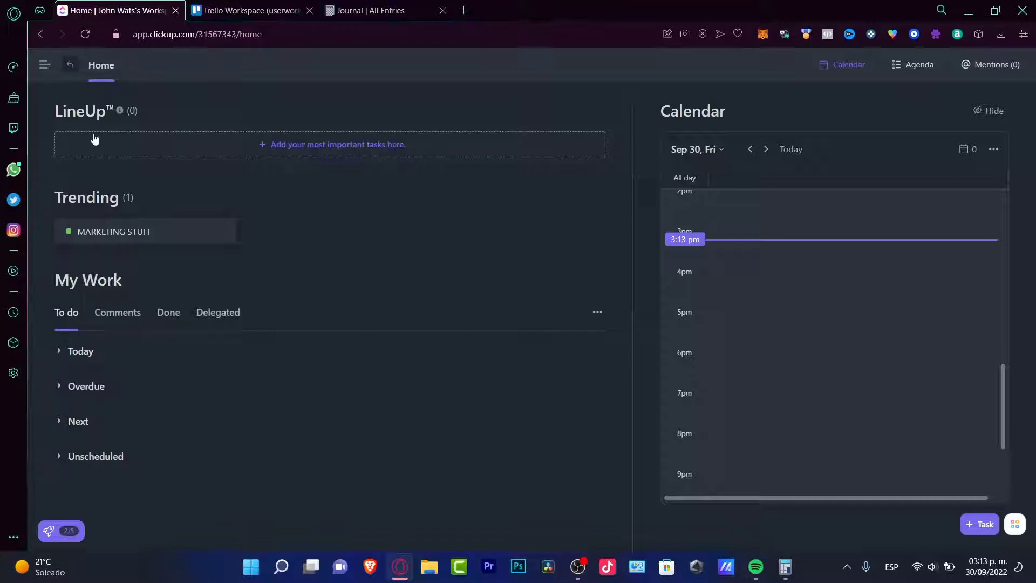
- Switch back and forth between the Trello workspace and ClickUp home tabs
{"action": "left_click", "coordinate": [245, 10]}
{"action": "left_click", "coordinate": [159, 5]}
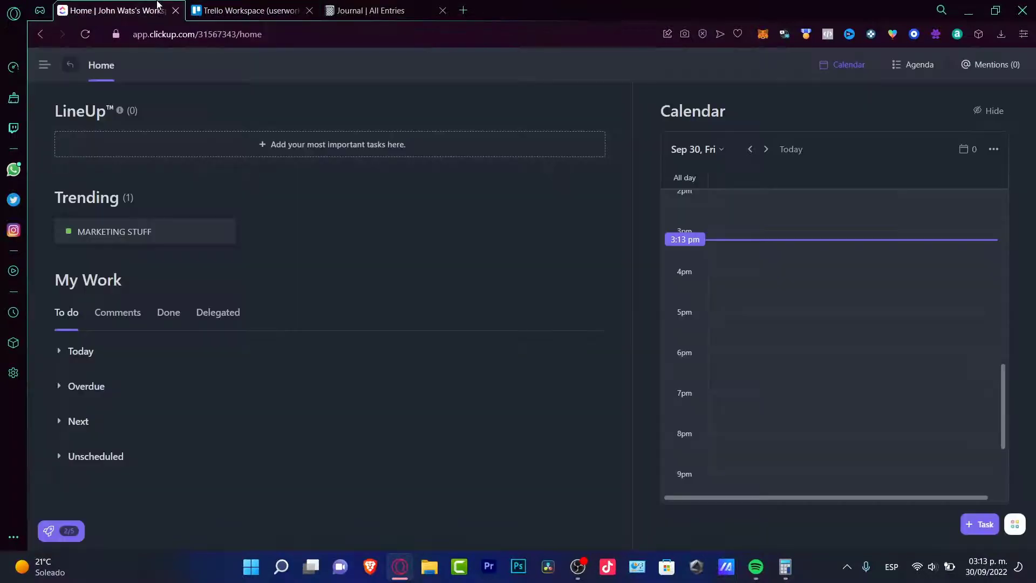
{"action": "left_click", "coordinate": [218, 8]}
{"action": "left_click", "coordinate": [152, 6]}
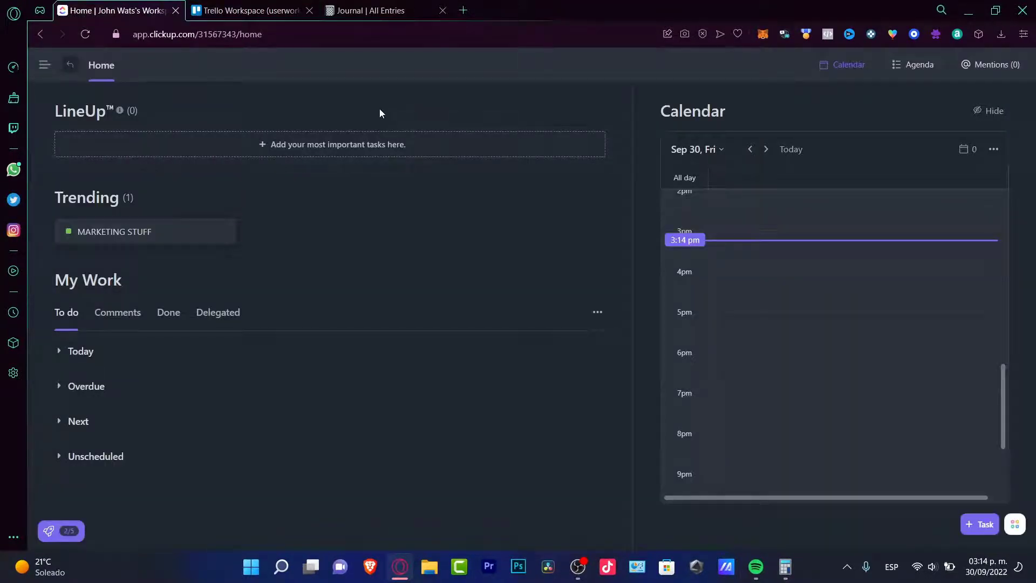
{"action": "left_click", "coordinate": [238, 10]}
{"action": "left_click", "coordinate": [143, 6]}
- Expand ClickUp's sidebar and open Billing settings from the avatar menu, then return to Trello
{"action": "left_click", "coordinate": [46, 65]}
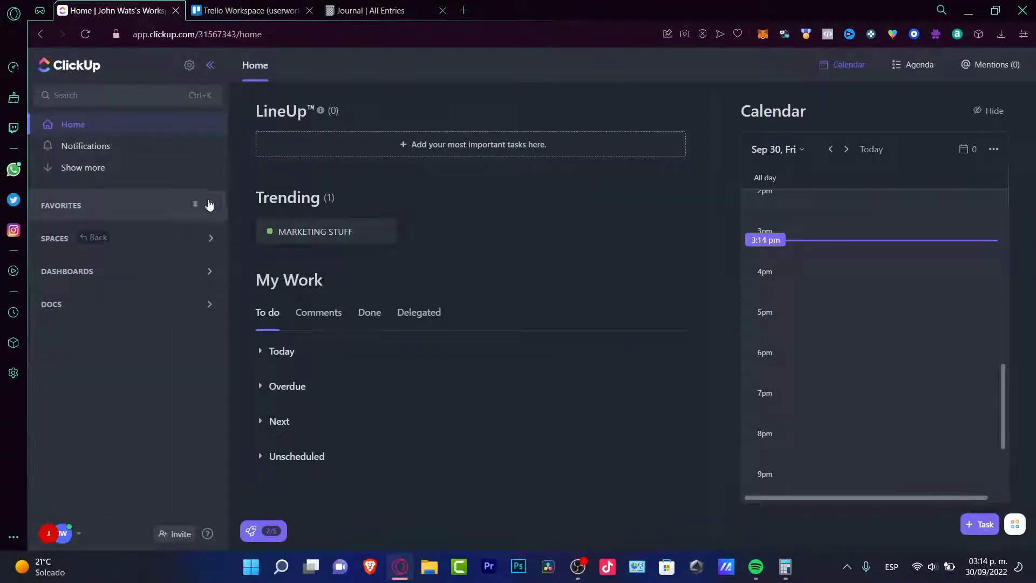
{"action": "left_click", "coordinate": [79, 534]}
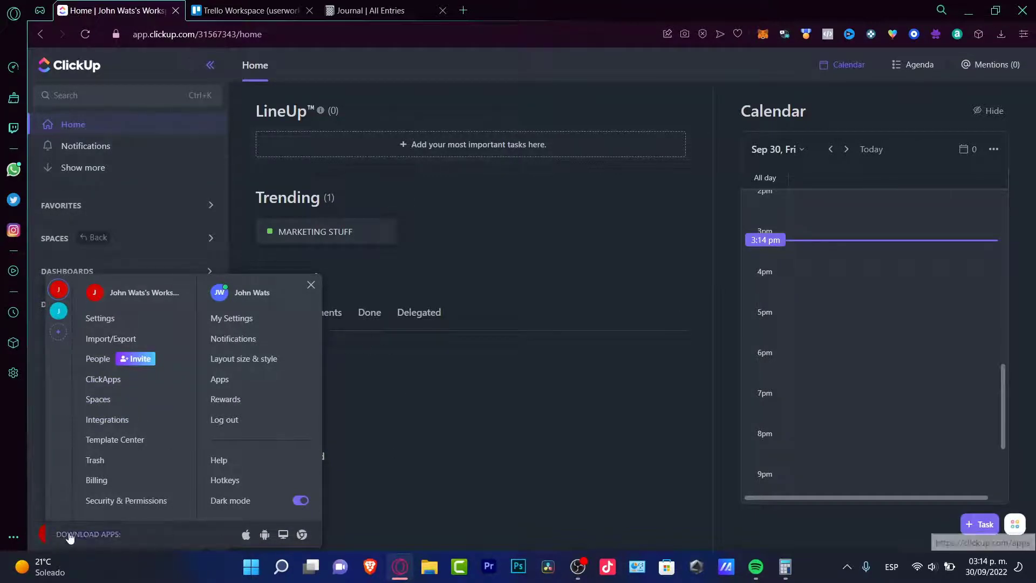
{"action": "left_click", "coordinate": [95, 480]}
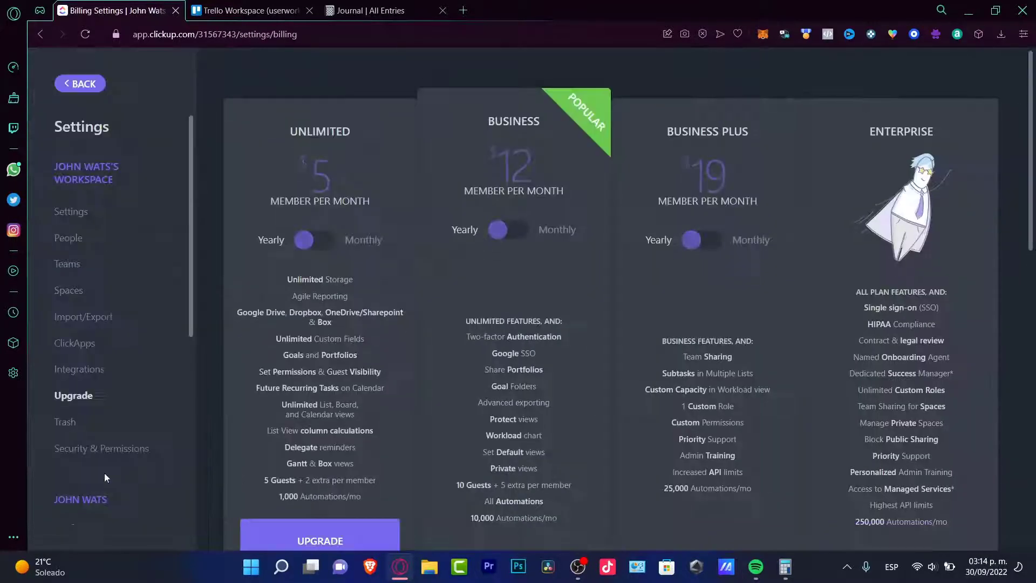
{"action": "left_click", "coordinate": [246, 11]}
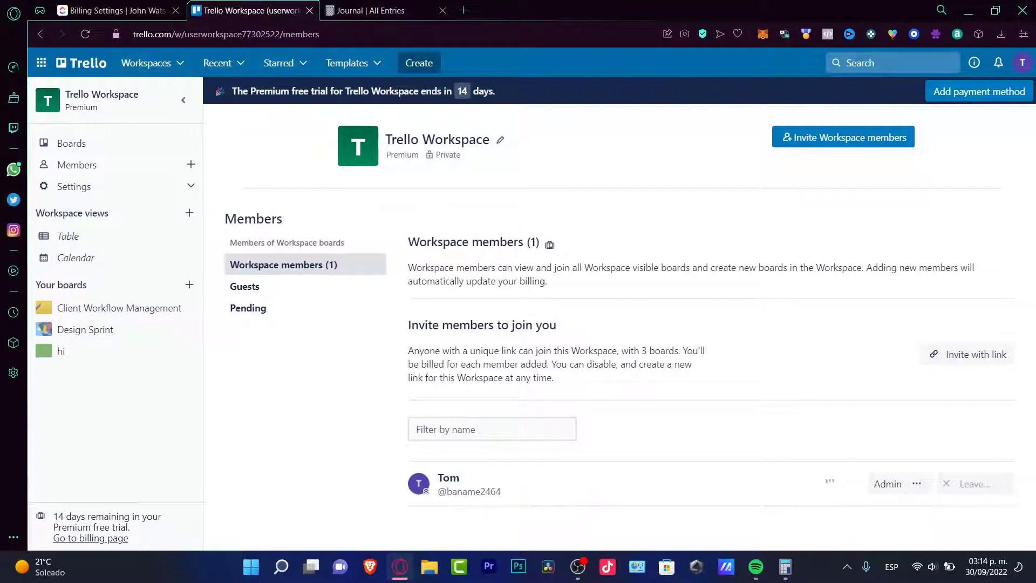
{"action": "left_click", "coordinate": [1023, 63]}
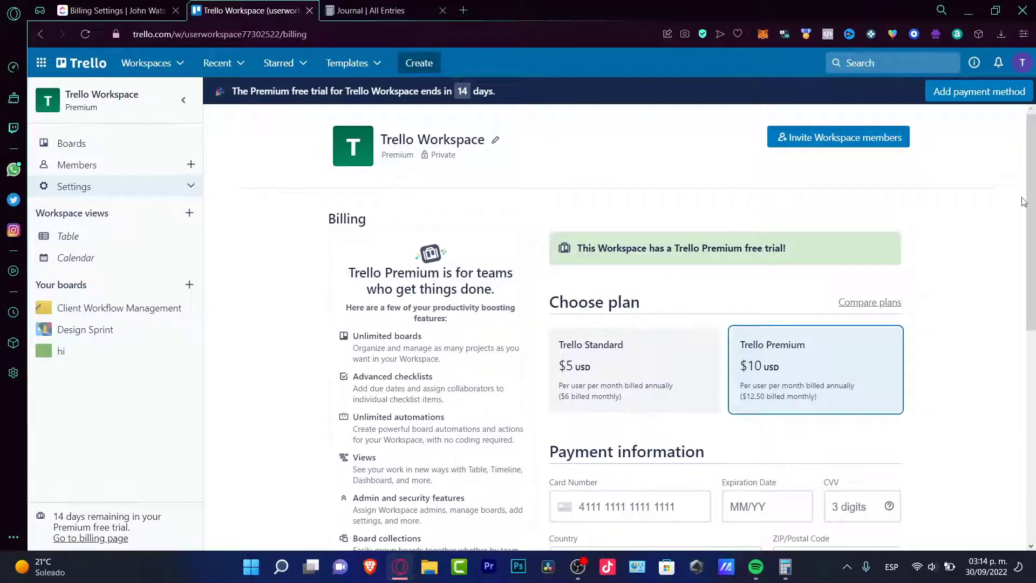
{"action": "left_click_drag", "start_coordinate": [1024, 202], "coordinate": [1033, 241]}
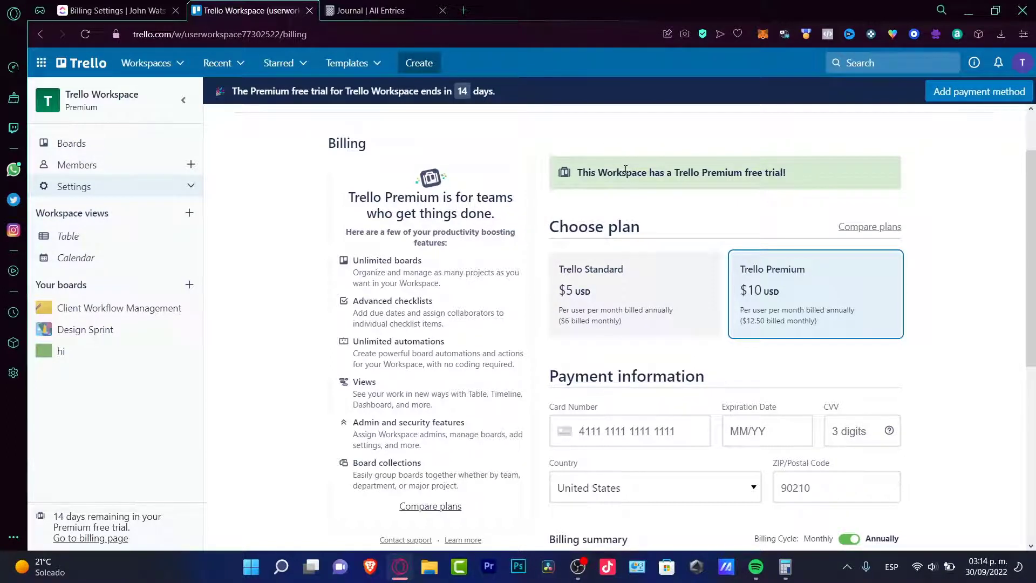
{"action": "left_click", "coordinate": [145, 10]}
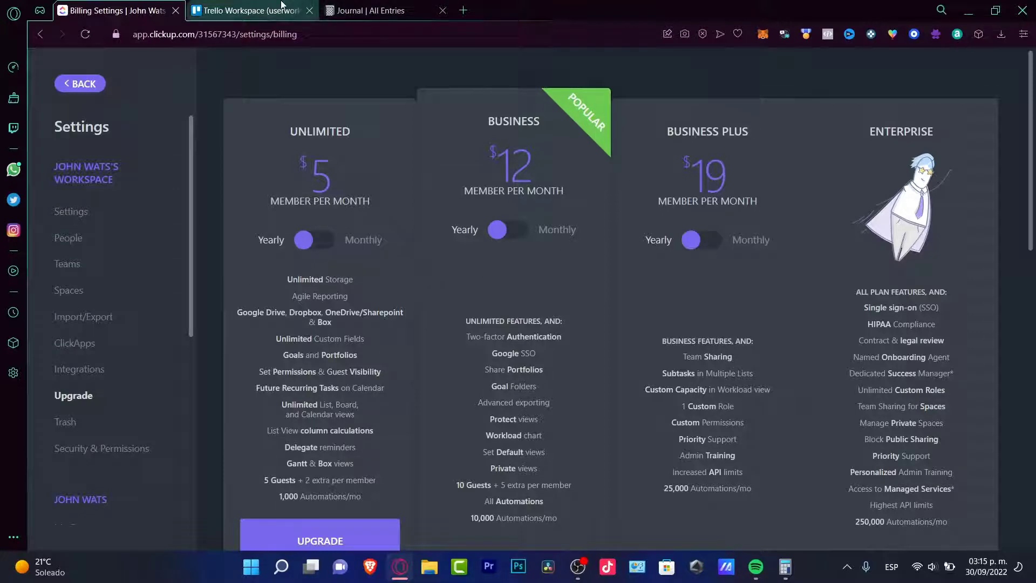
- Choose the Trello Standard plan on the workspace billing page, comparing against ClickUp's prices
{"action": "left_click", "coordinate": [248, 10]}
{"action": "left_click", "coordinate": [132, 9]}
{"action": "left_click", "coordinate": [248, 5]}
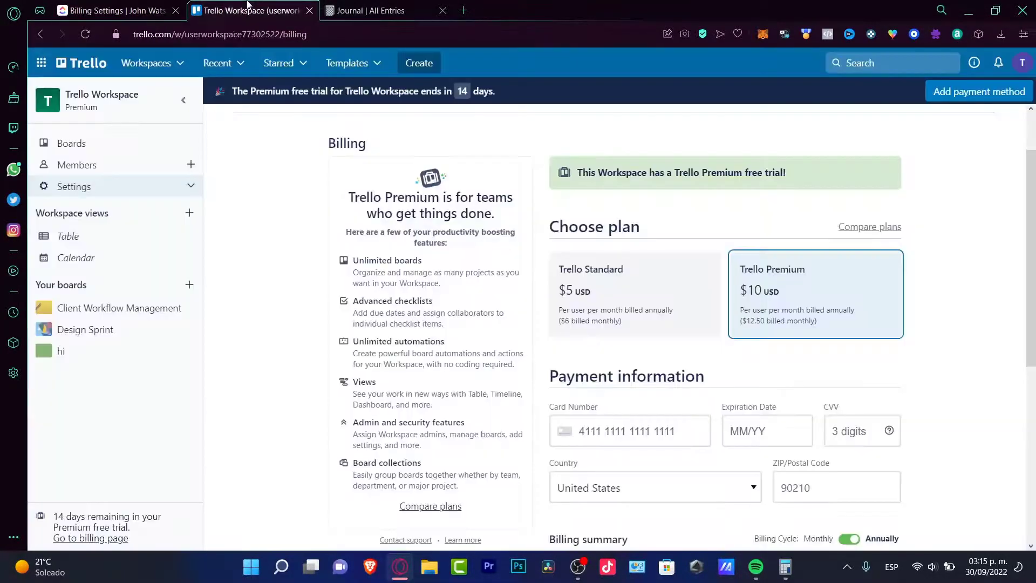
{"action": "left_click", "coordinate": [139, 6]}
{"action": "left_click", "coordinate": [243, 7]}
{"action": "left_click", "coordinate": [627, 330]}
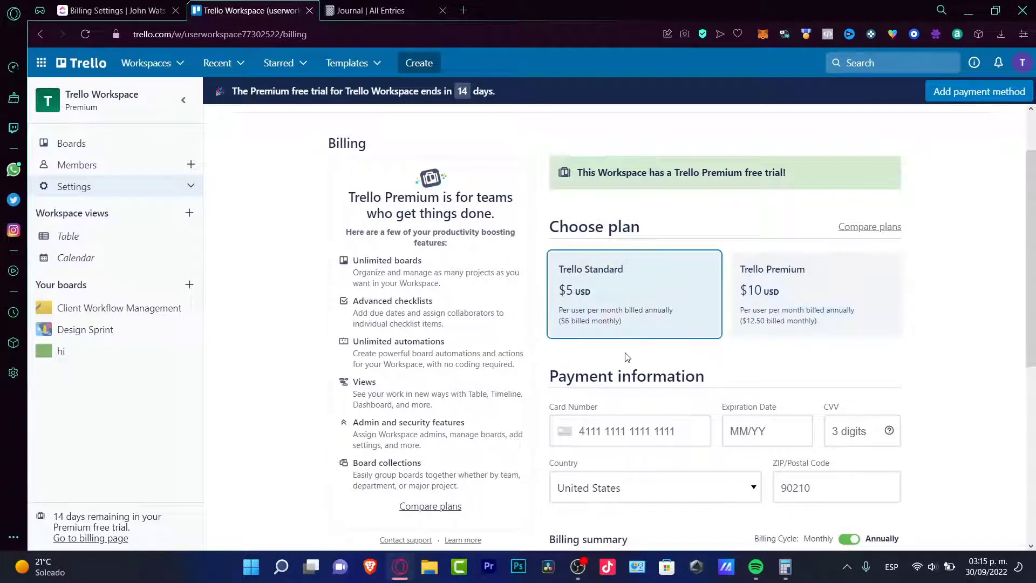
{"action": "left_click", "coordinate": [139, 8]}
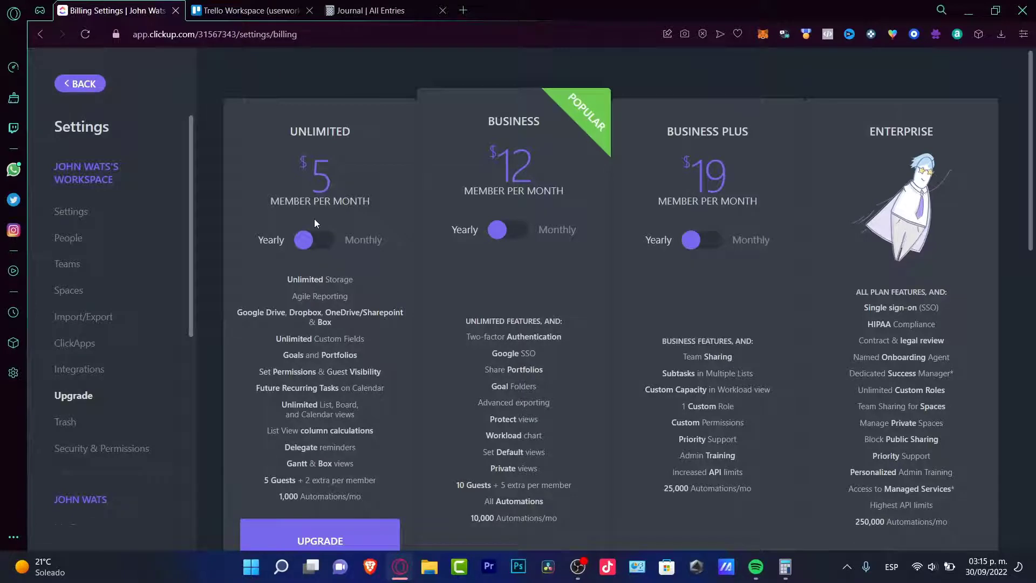
{"action": "left_click", "coordinate": [260, 6]}
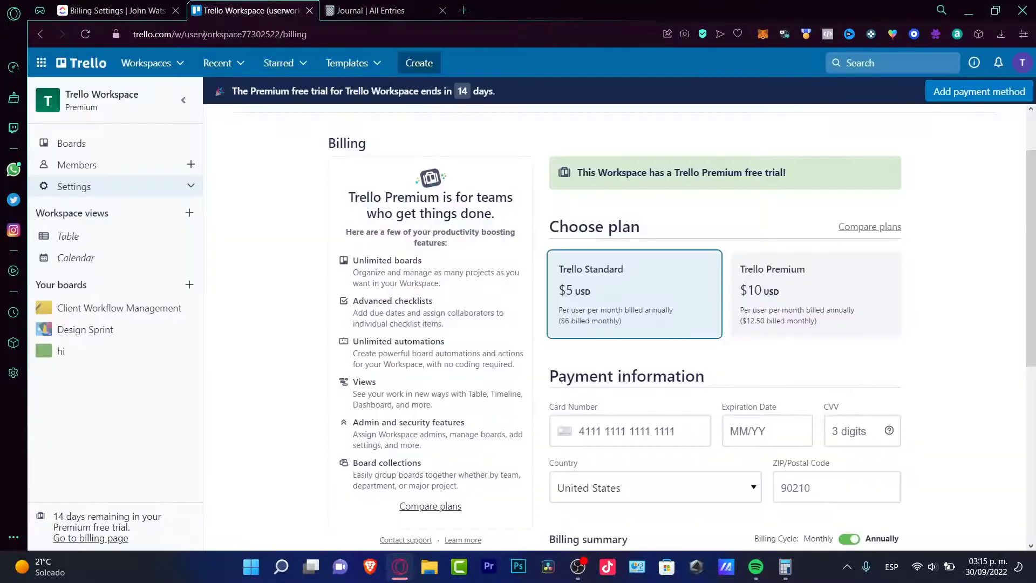
- Switch Trello's billing cycle to Monthly, totalling $6.00 USD
{"action": "scroll", "coordinate": [945, 365], "scroll_direction": "down", "scroll_amount": 4}
{"action": "scroll", "coordinate": [855, 208], "scroll_direction": "up", "scroll_amount": 4}
{"action": "left_click_drag", "start_coordinate": [644, 313], "coordinate": [673, 314]}
{"action": "scroll", "coordinate": [950, 311], "scroll_direction": "down", "scroll_amount": 3}
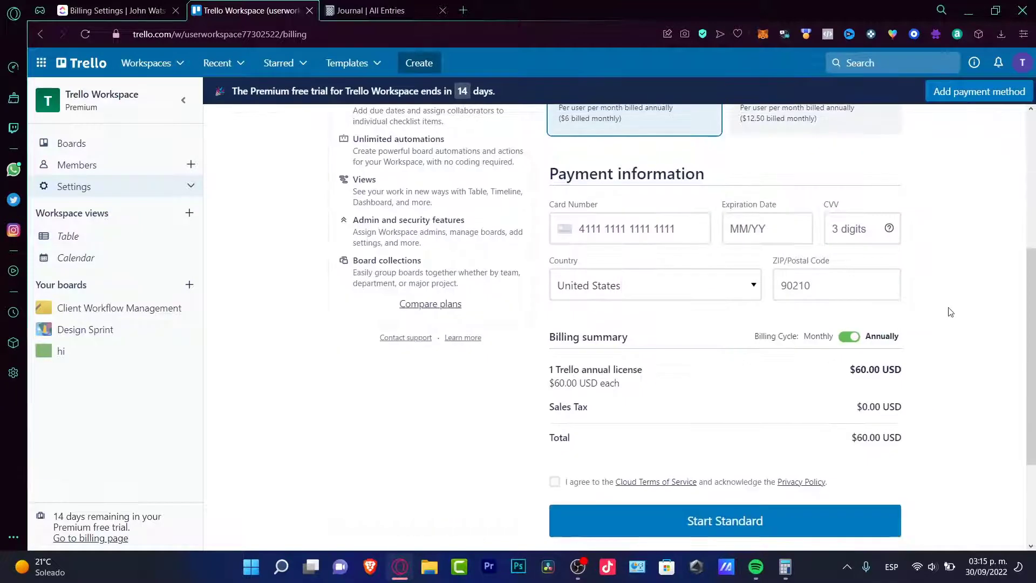
{"action": "left_click", "coordinate": [850, 337]}
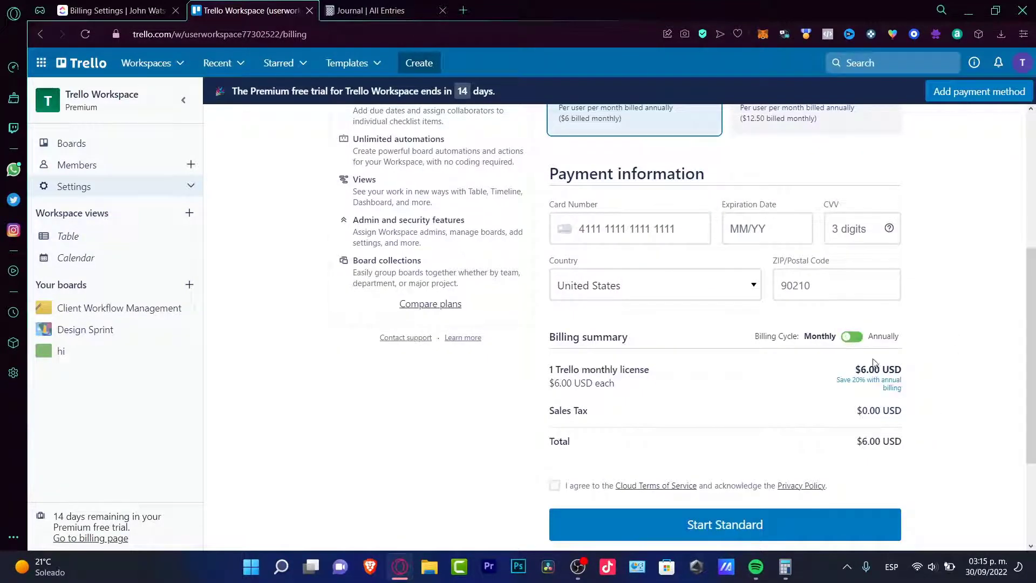
{"action": "left_click_drag", "start_coordinate": [860, 370], "coordinate": [887, 370]}
{"action": "scroll", "coordinate": [930, 372], "scroll_direction": "up", "scroll_amount": 5}
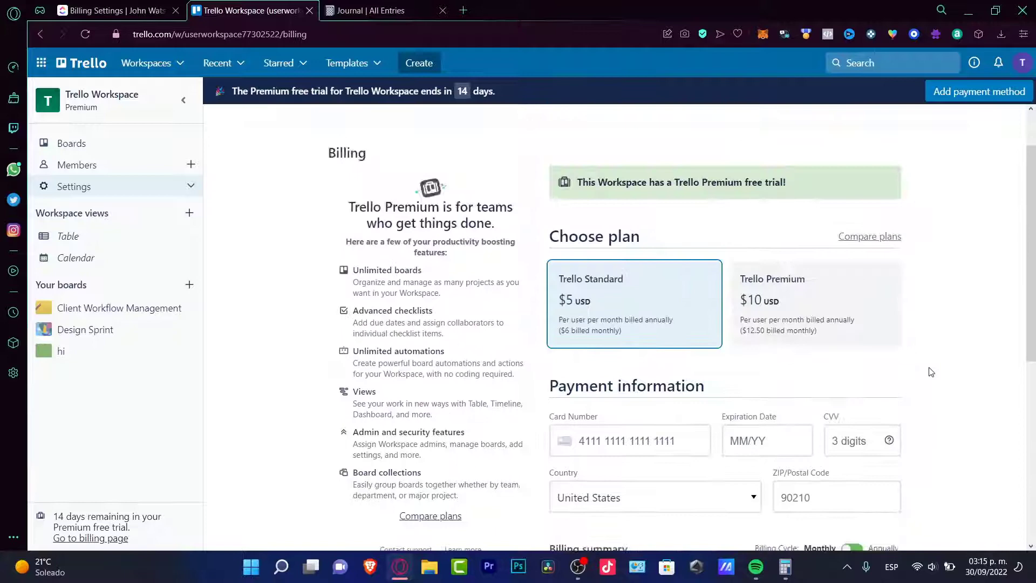
- Show ClickUp plan prices billed monthly ($9, $19, $29 per member), then return to Trello
{"action": "left_click", "coordinate": [151, 6]}
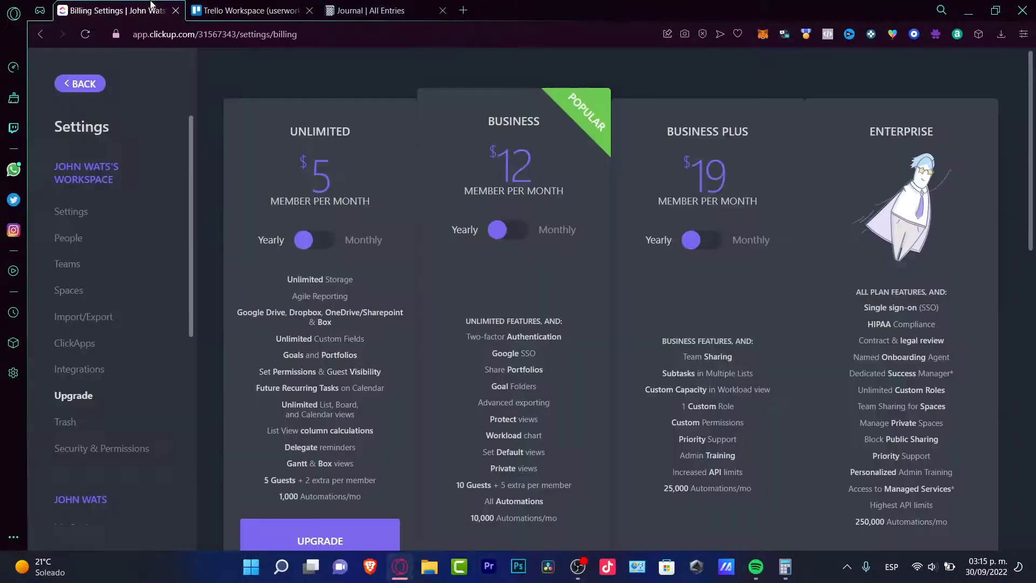
{"action": "left_click", "coordinate": [329, 240]}
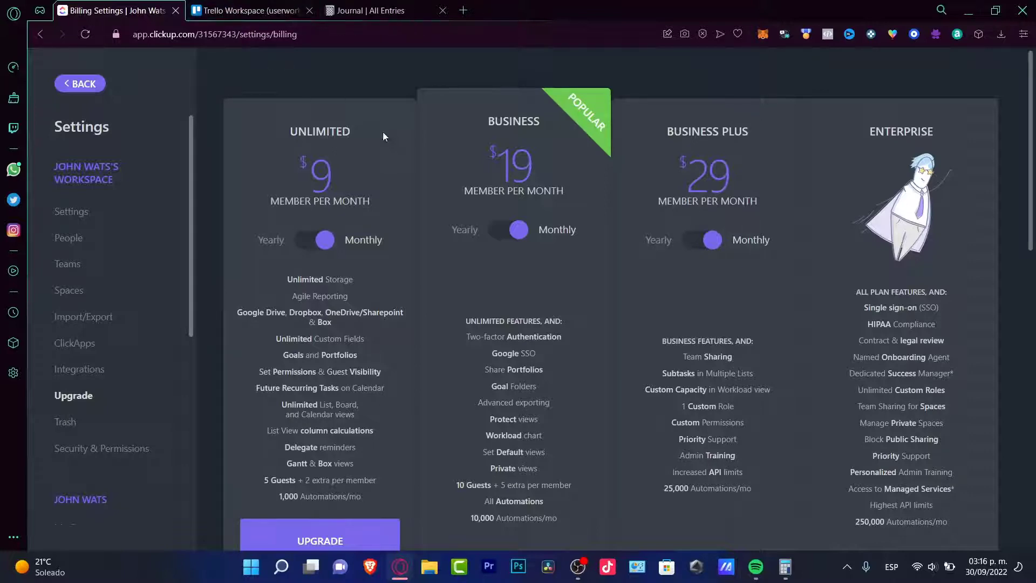
{"action": "left_click", "coordinate": [272, 5]}
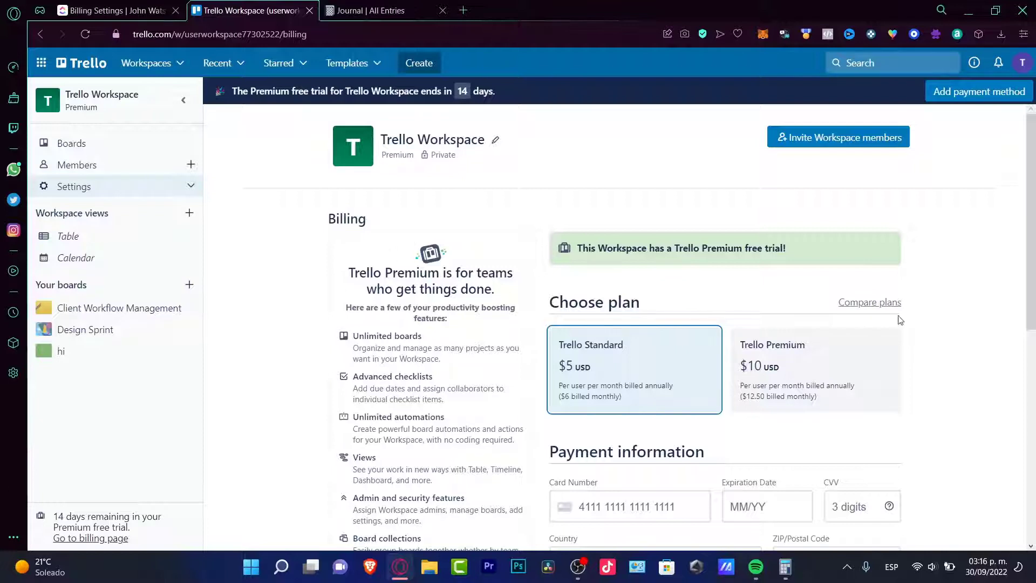
- Compare Trello's Free and Standard feature lists, highlighting checklists and Custom Fields
{"action": "left_click_drag", "start_coordinate": [1033, 135], "coordinate": [1034, 189]}
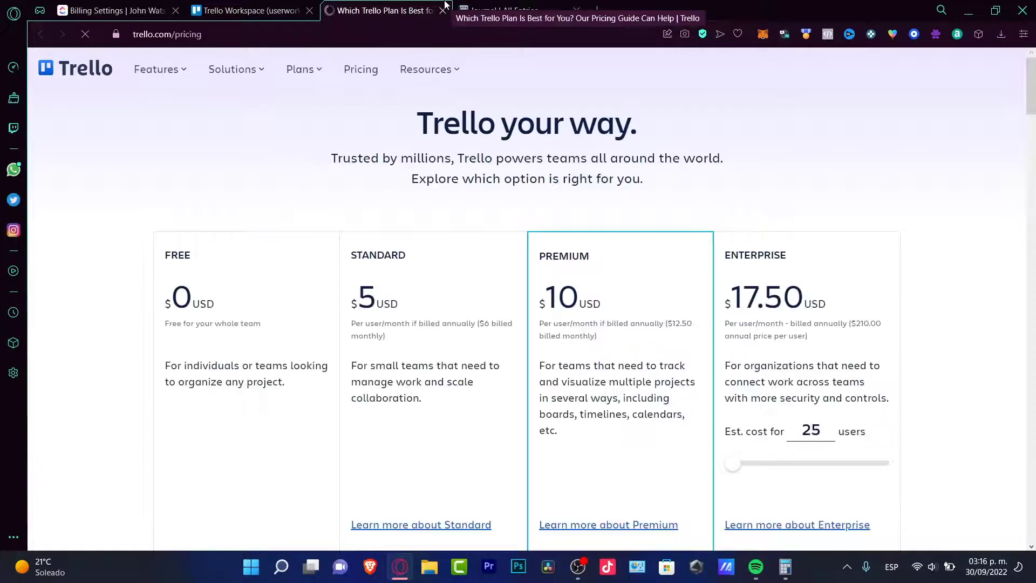
{"action": "scroll", "coordinate": [983, 289], "scroll_direction": "down", "scroll_amount": 3}
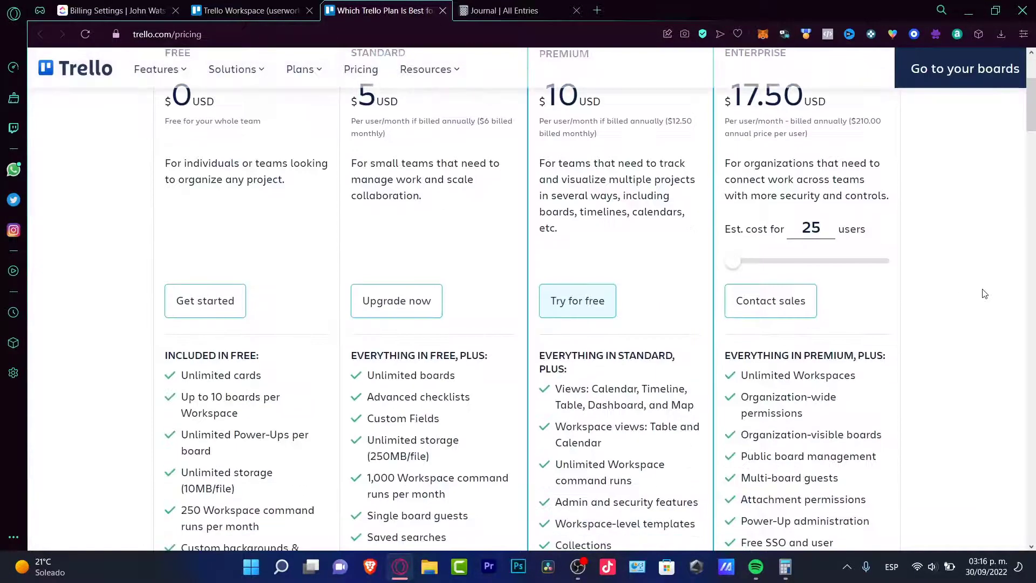
{"action": "scroll", "coordinate": [985, 295], "scroll_direction": "down", "scroll_amount": 3}
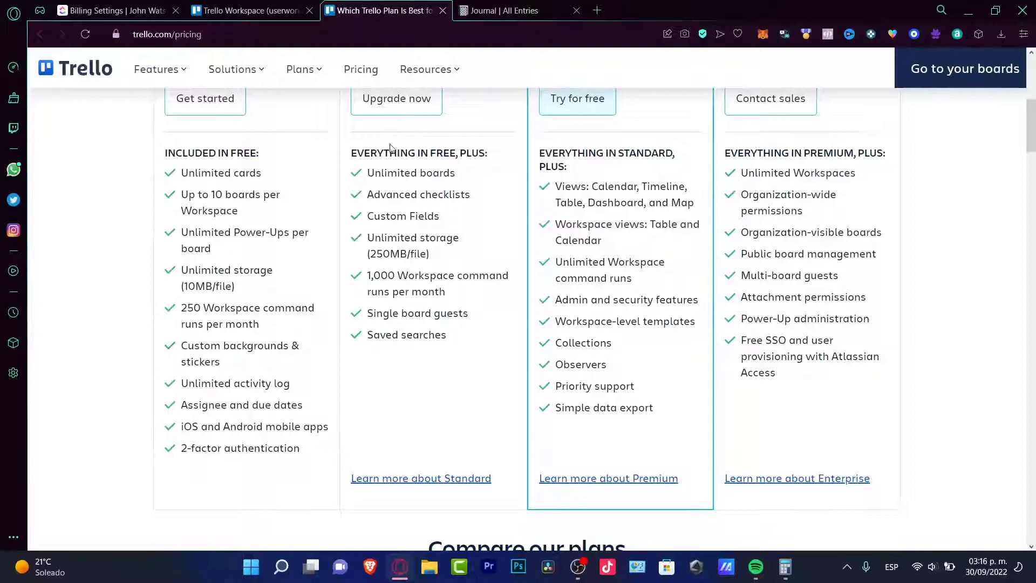
{"action": "left_click_drag", "start_coordinate": [188, 174], "coordinate": [322, 448]}
{"action": "left_click", "coordinate": [474, 339]}
{"action": "left_click_drag", "start_coordinate": [473, 339], "coordinate": [477, 167]}
{"action": "left_click", "coordinate": [477, 174]}
{"action": "double_click", "coordinate": [475, 195]}
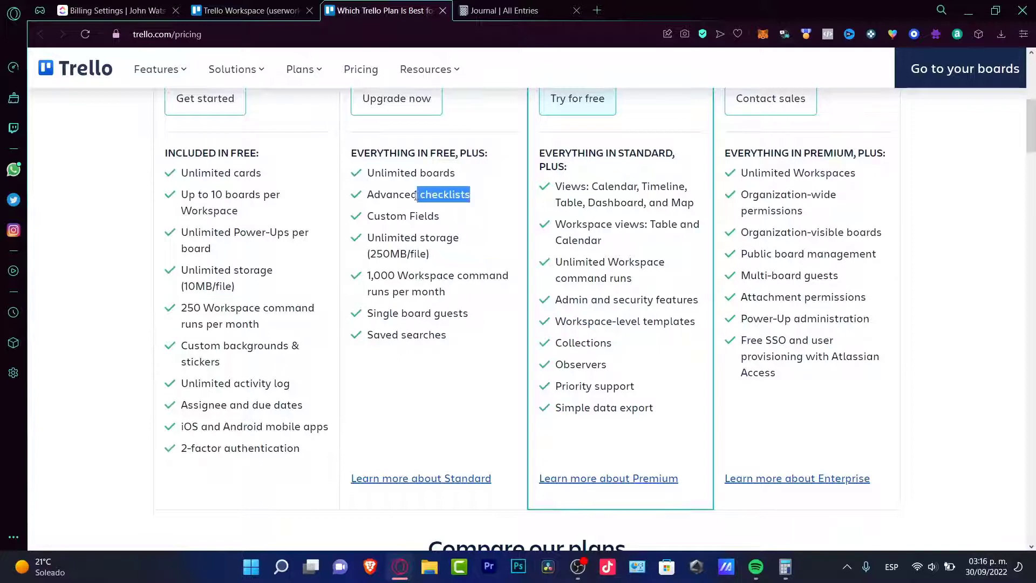
{"action": "left_click_drag", "start_coordinate": [439, 215], "coordinate": [430, 216]}
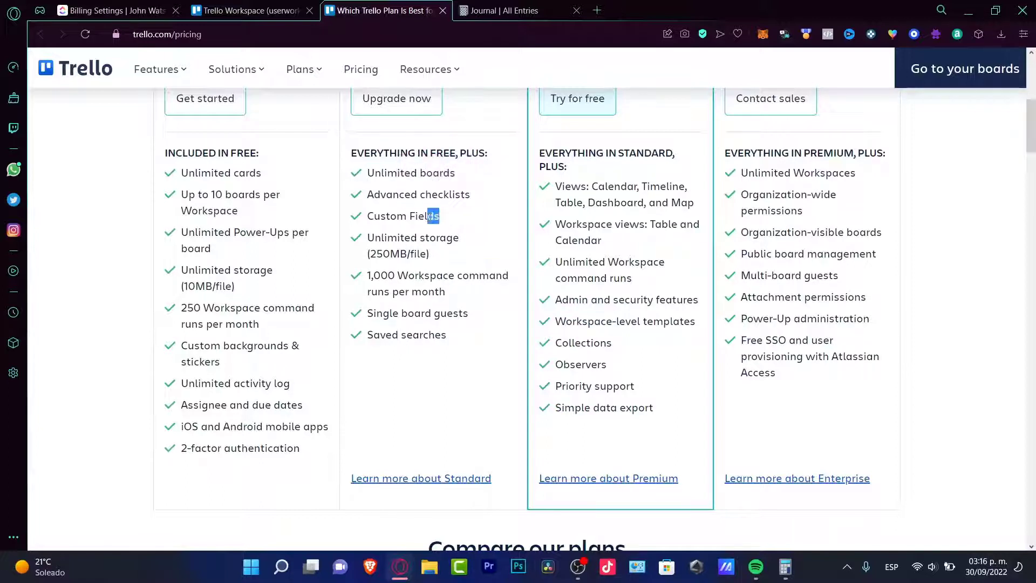
{"action": "left_click", "coordinate": [432, 262]}
- Browse the detailed Trello Standard page down to its customer logos
{"action": "left_click", "coordinate": [482, 480]}
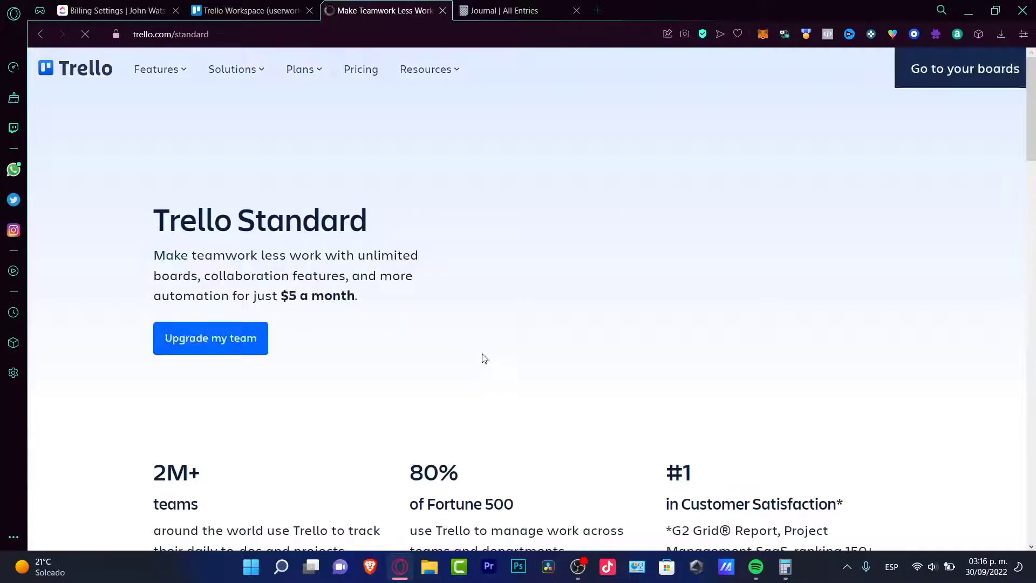
{"action": "scroll", "coordinate": [625, 286], "scroll_direction": "down", "scroll_amount": 7}
{"action": "scroll", "coordinate": [625, 286], "scroll_direction": "down", "scroll_amount": 10}
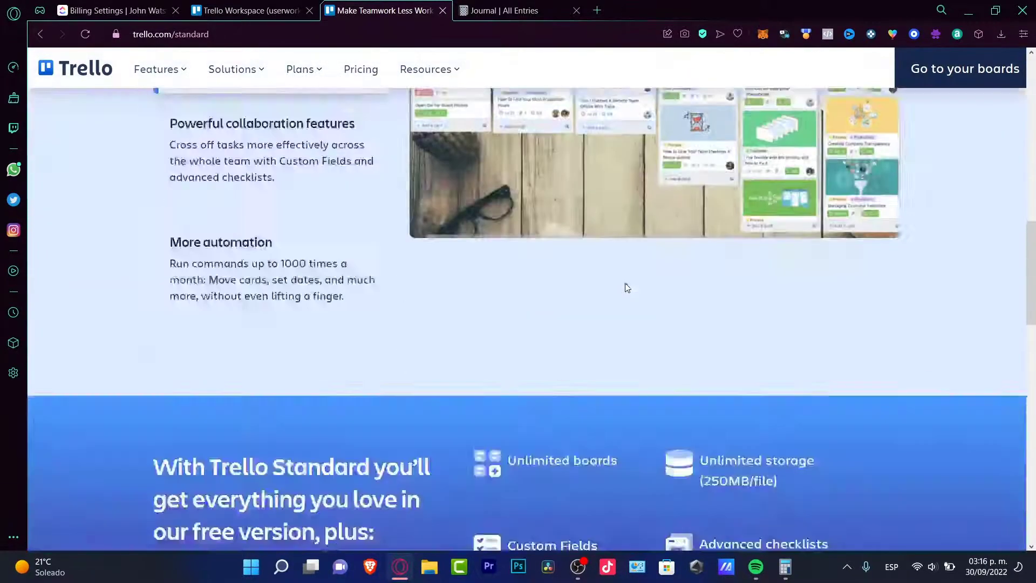
{"action": "scroll", "coordinate": [625, 289], "scroll_direction": "down", "scroll_amount": 7}
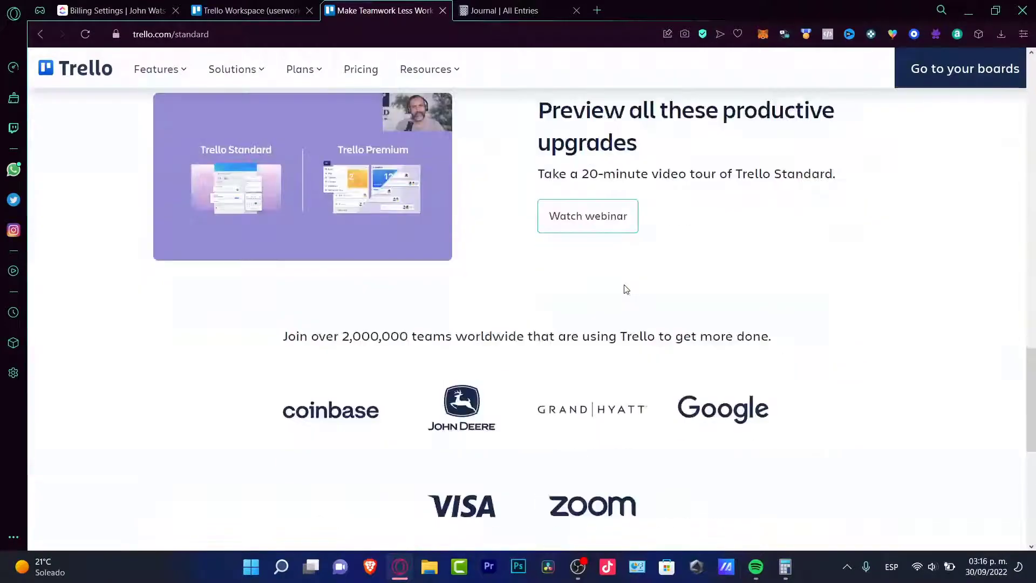
{"action": "scroll", "coordinate": [625, 289], "scroll_direction": "down", "scroll_amount": 3}
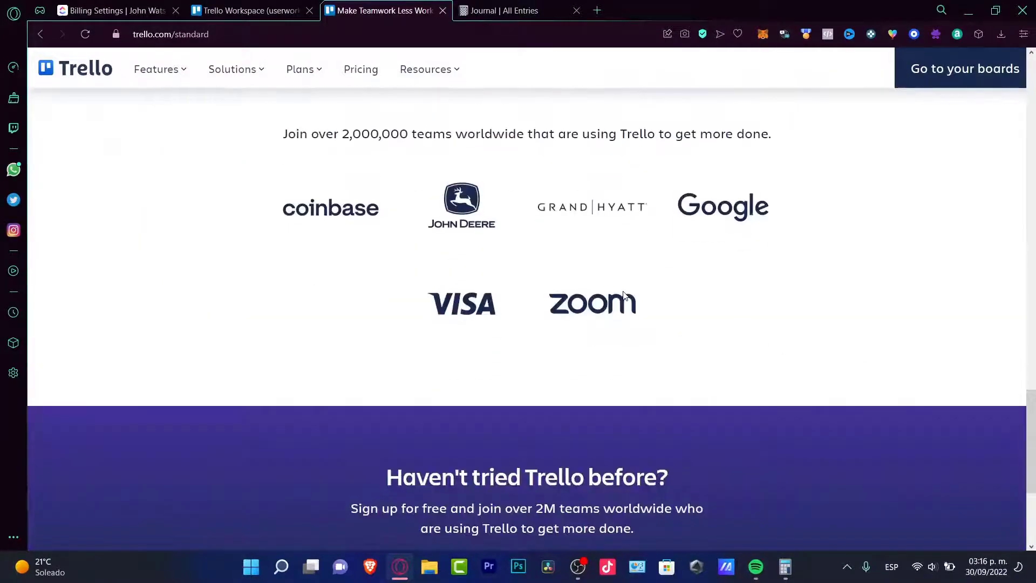
{"action": "scroll", "coordinate": [624, 294], "scroll_direction": "down", "scroll_amount": 3}
{"action": "scroll", "coordinate": [623, 292], "scroll_direction": "up", "scroll_amount": 6}
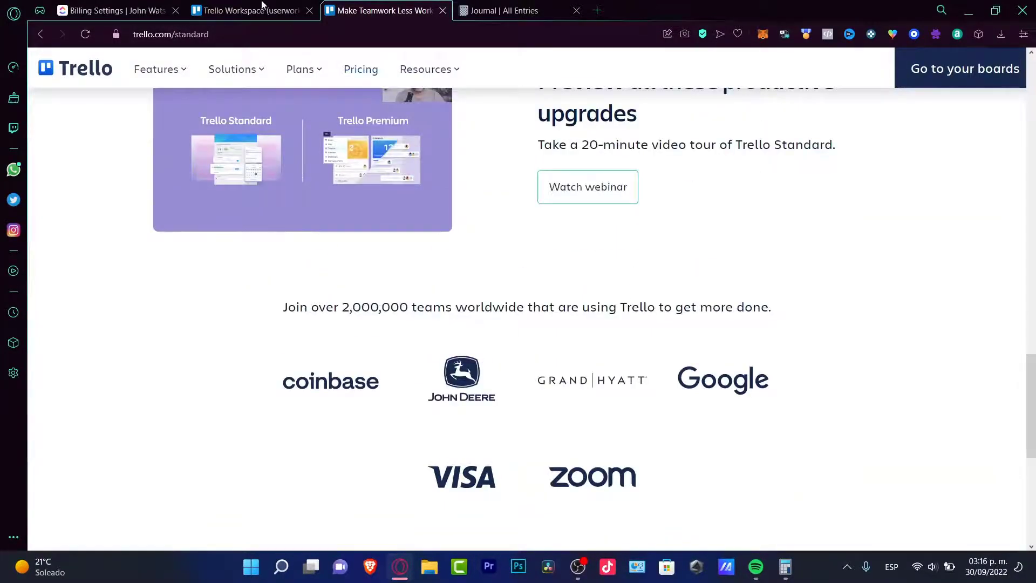
{"action": "left_click", "coordinate": [143, 6]}
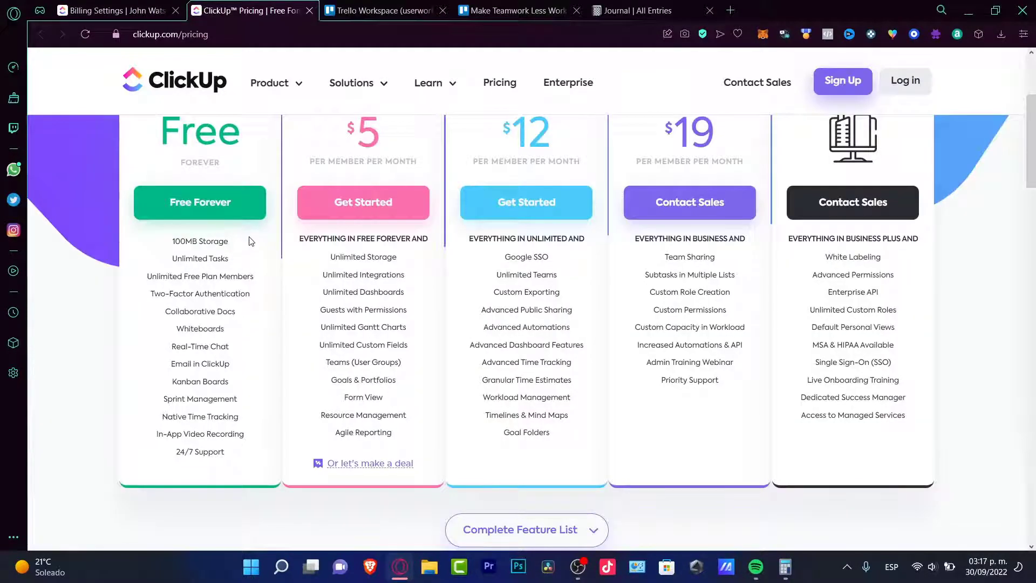
{"action": "left_click_drag", "start_coordinate": [241, 253], "coordinate": [201, 451]}
{"action": "left_click", "coordinate": [420, 267]}
{"action": "double_click", "coordinate": [341, 380]}
{"action": "mouse_move", "coordinate": [331, 380]}
{"action": "left_mouse_down"}
{"action": "mouse_move", "coordinate": [405, 381]}
{"action": "mouse_move", "coordinate": [330, 380]}
{"action": "left_mouse_up"}
{"action": "left_click", "coordinate": [405, 381]}
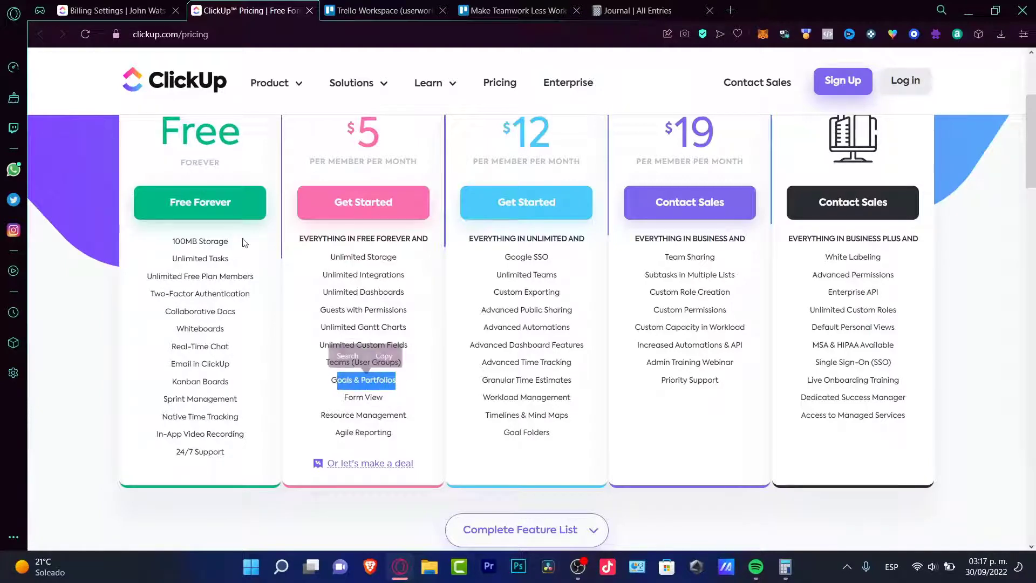
{"action": "left_click", "coordinate": [385, 12]}
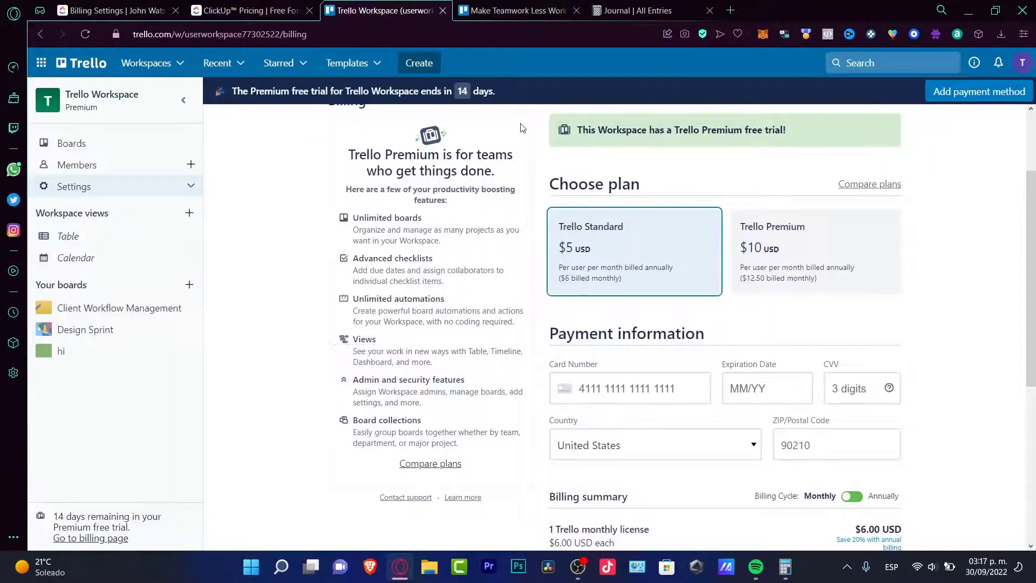
{"action": "left_click", "coordinate": [515, 10]}
{"action": "scroll", "coordinate": [574, 287], "scroll_direction": "up", "scroll_amount": 5}
{"action": "scroll", "coordinate": [574, 287], "scroll_direction": "down", "scroll_amount": 15}
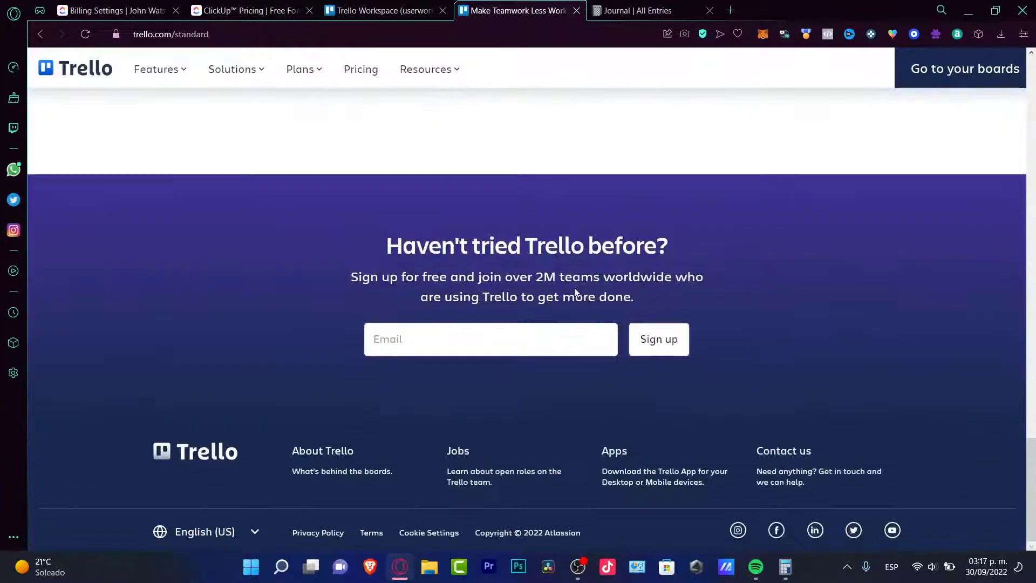
{"action": "scroll", "coordinate": [574, 287], "scroll_direction": "up", "scroll_amount": 20}
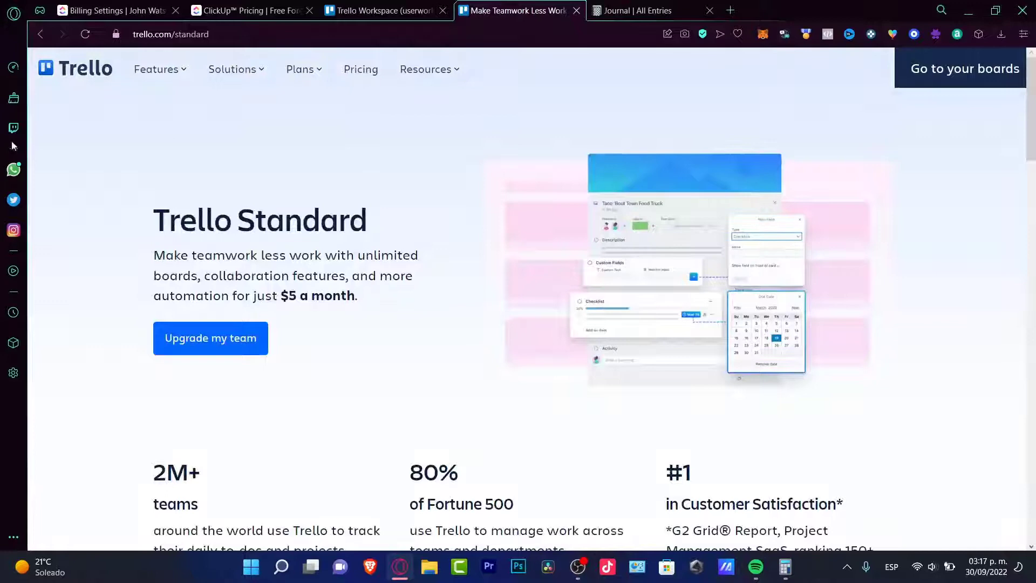
{"action": "scroll", "coordinate": [723, 319], "scroll_direction": "down", "scroll_amount": 10}
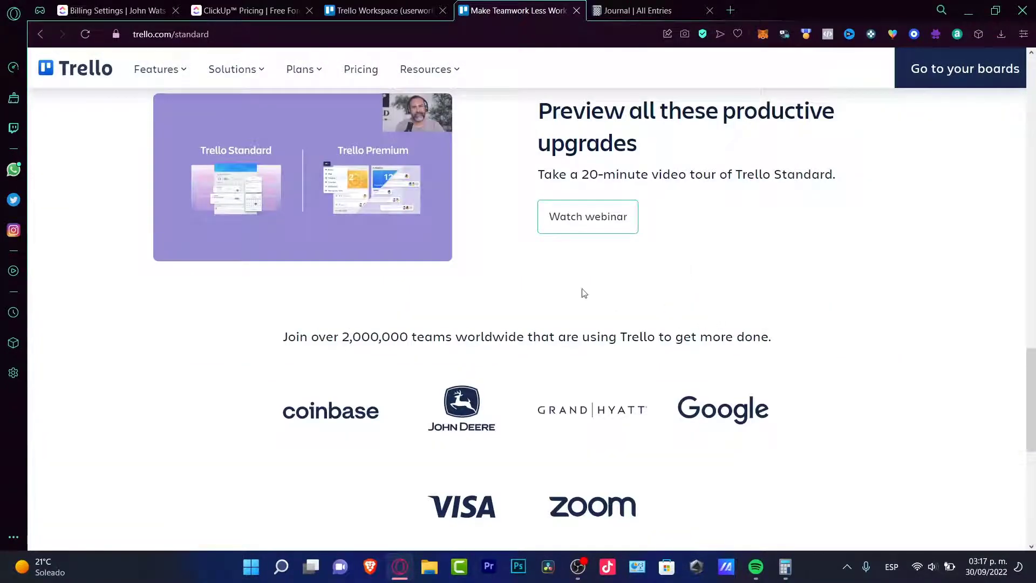
{"action": "key", "text": "ctrl+shift+Tab"}
{"action": "key", "text": "ctrl+shift+Tab"}
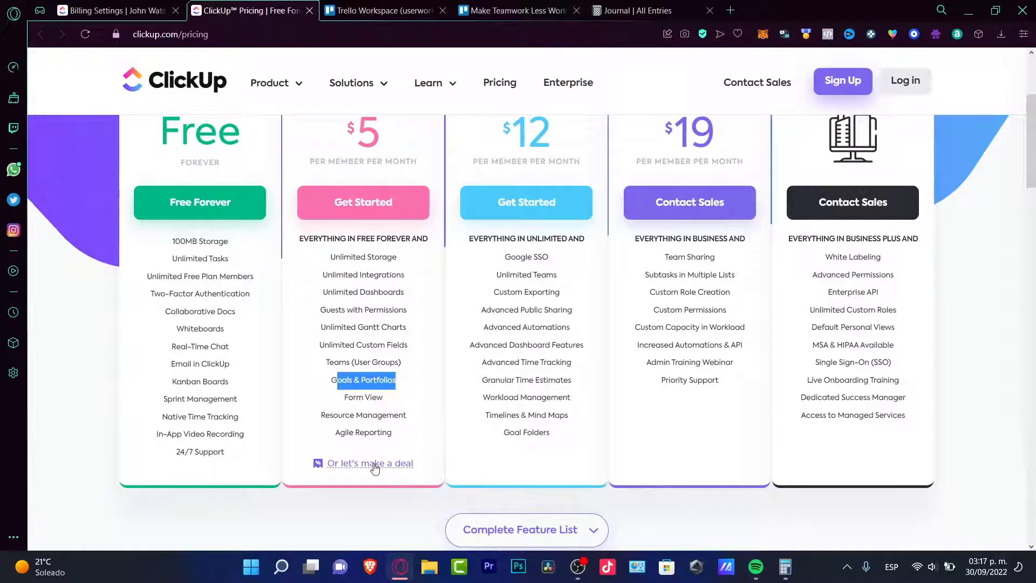
{"action": "scroll", "coordinate": [375, 468], "scroll_direction": "up", "scroll_amount": 4}
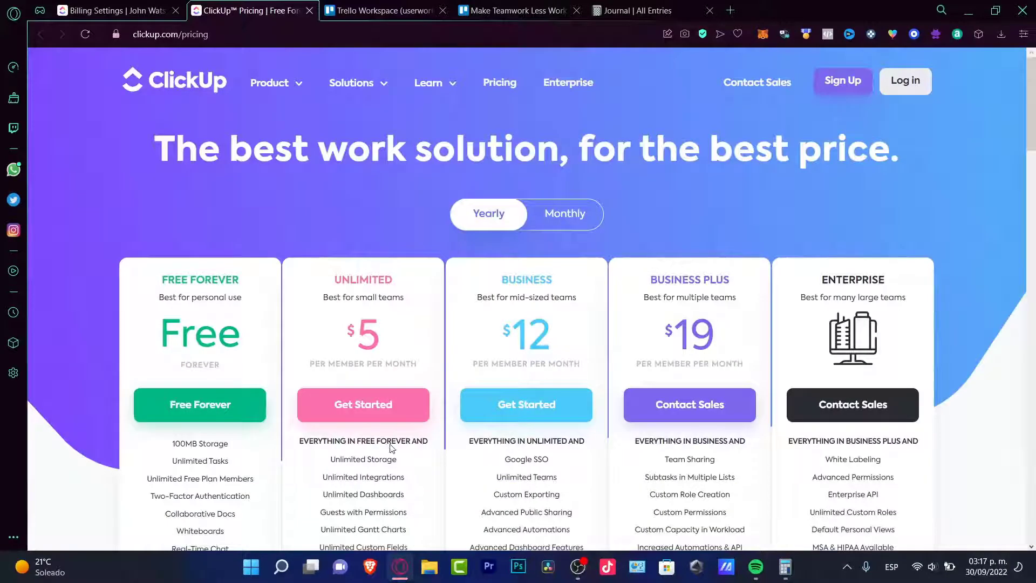
{"action": "scroll", "coordinate": [392, 448], "scroll_direction": "down", "scroll_amount": 4}
- In ClickUp's Make A Deal form, offer 3 per member for a team of 1
{"action": "left_click", "coordinate": [384, 464]}
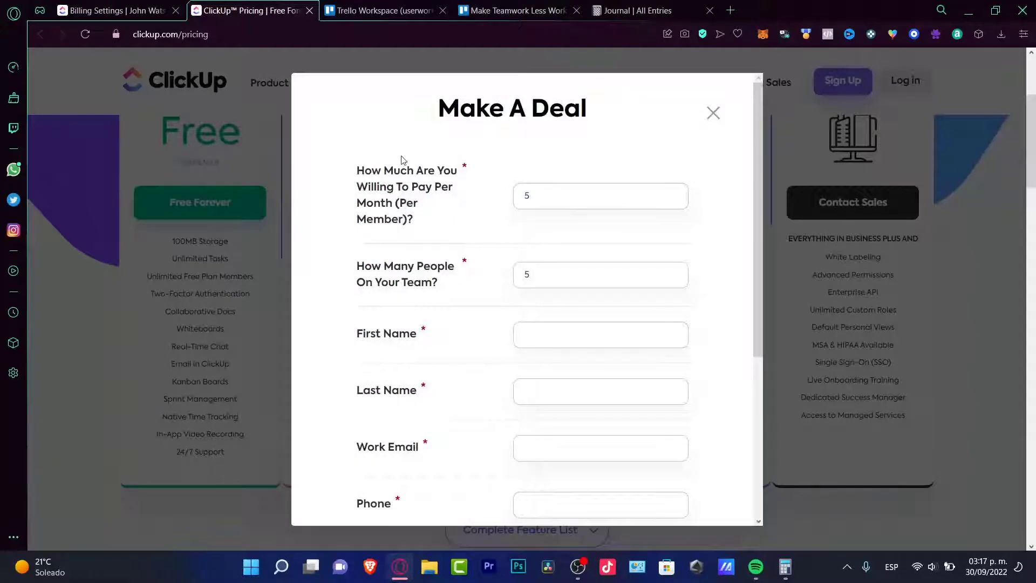
{"action": "left_click_drag", "start_coordinate": [402, 160], "coordinate": [444, 207]}
{"action": "left_click", "coordinate": [444, 213]}
{"action": "left_click", "coordinate": [543, 195]}
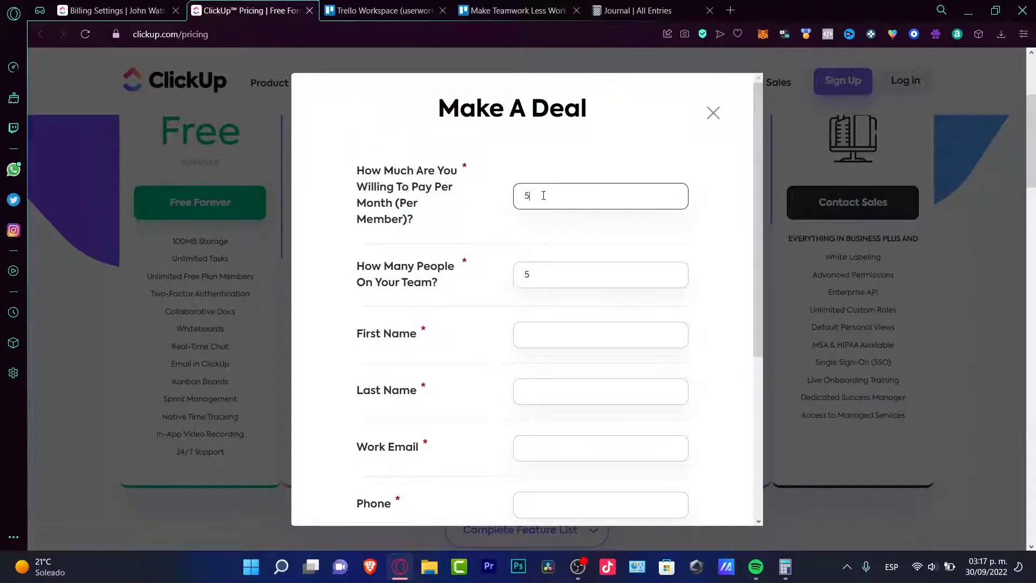
{"action": "left_click_drag", "start_coordinate": [605, 195], "coordinate": [521, 198]}
{"action": "type", "text": "4"}
{"action": "left_click", "coordinate": [566, 270]}
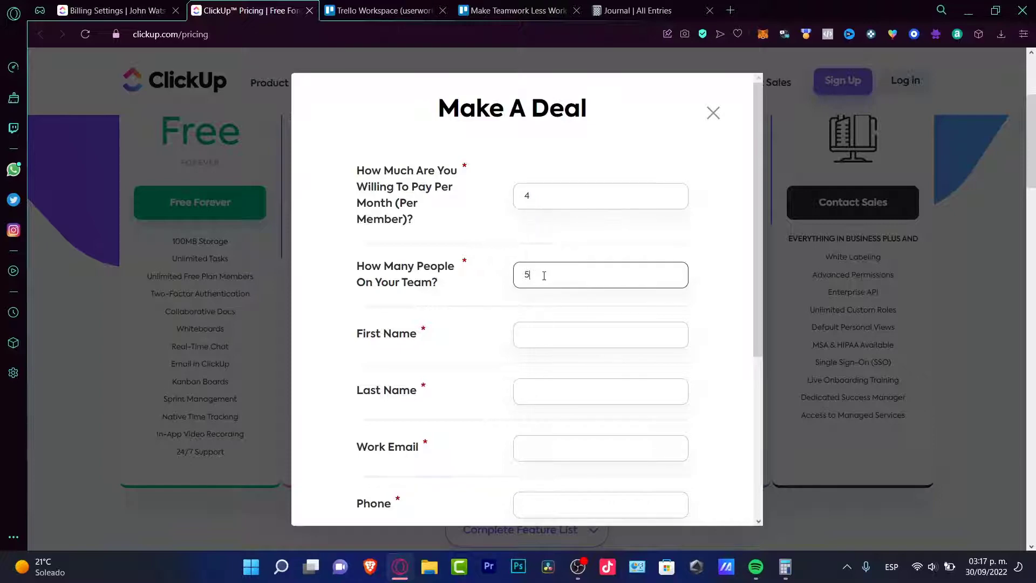
{"action": "left_click", "coordinate": [546, 197]}
{"action": "key", "text": "BackSpace"}
{"action": "type", "text": "3"}
{"action": "left_click_drag", "start_coordinate": [549, 278], "coordinate": [515, 275]}
{"action": "type", "text": "1"}
- Open and close the Country list without choosing, then return to Trello's billing page
{"action": "scroll", "coordinate": [584, 296], "scroll_direction": "down", "scroll_amount": 3}
{"action": "left_click", "coordinate": [592, 418]}
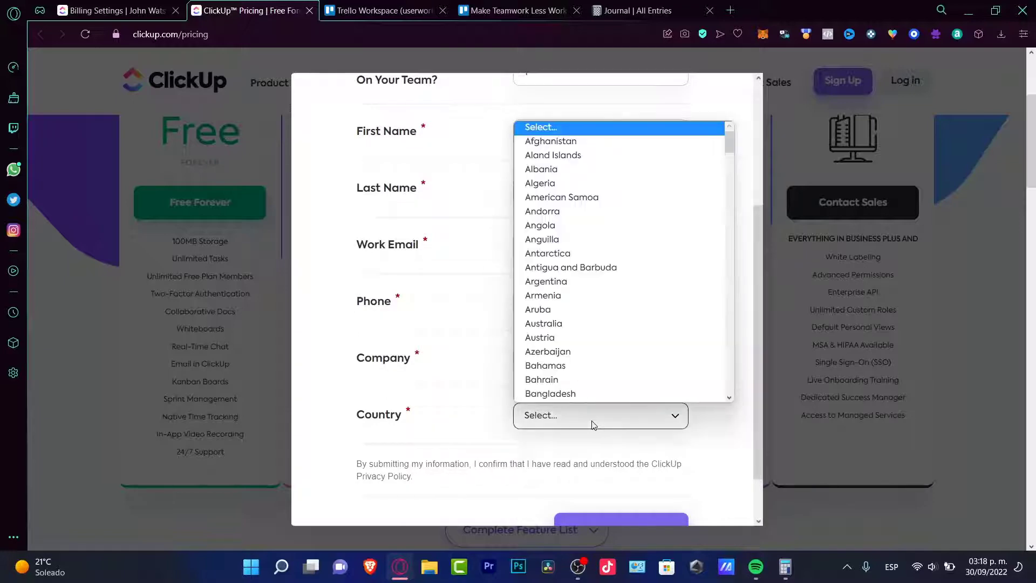
{"action": "left_click", "coordinate": [501, 382]}
{"action": "scroll", "coordinate": [523, 318], "scroll_direction": "down", "scroll_amount": 1}
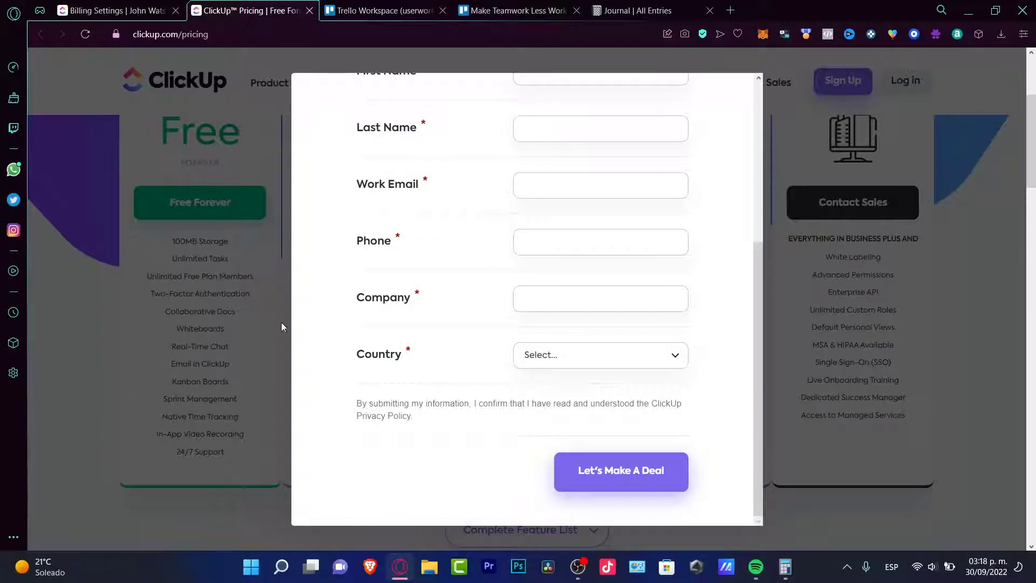
{"action": "scroll", "coordinate": [759, 247], "scroll_direction": "up", "scroll_amount": 5}
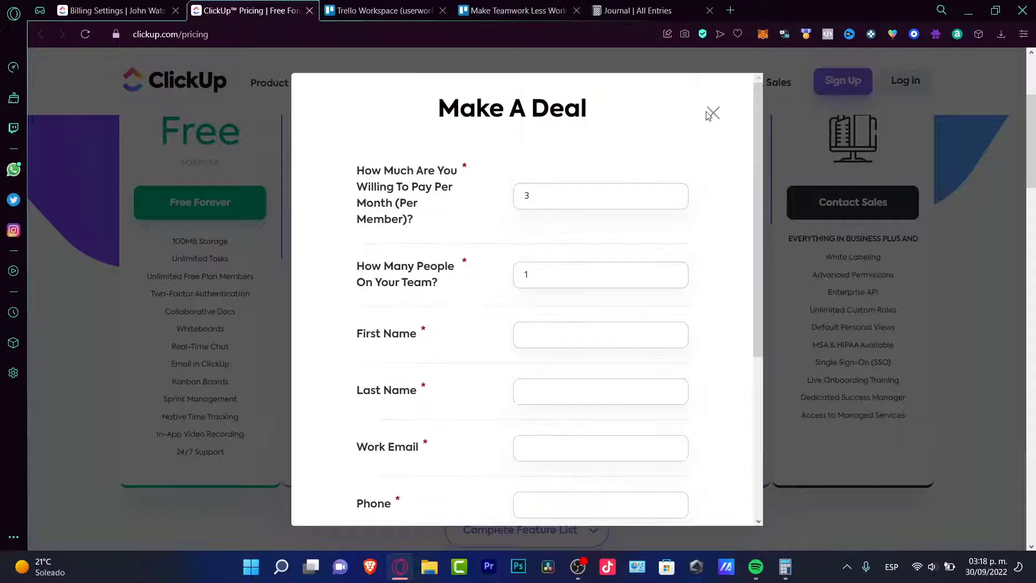
{"action": "left_click", "coordinate": [351, 12]}
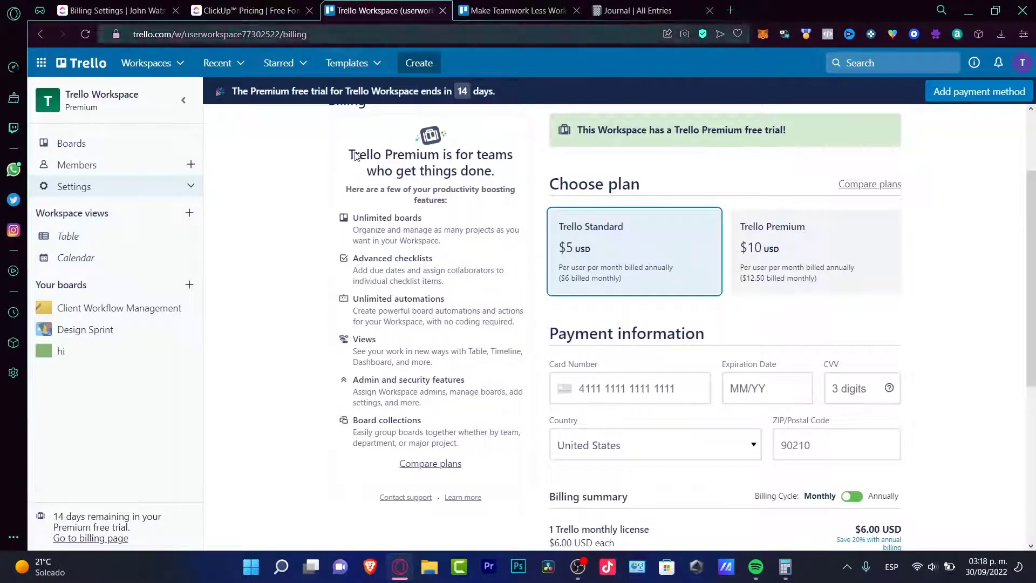
- Leave ClickUp's billing settings for the Agile Project Management list, ending on Trello's billing page
{"action": "left_click", "coordinate": [284, 6]}
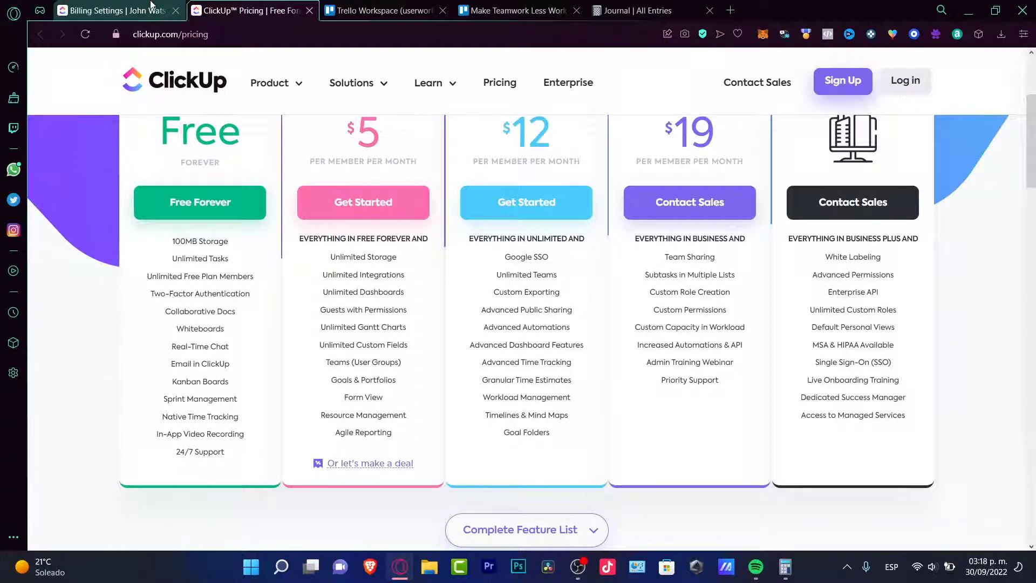
{"action": "left_click", "coordinate": [165, 16]}
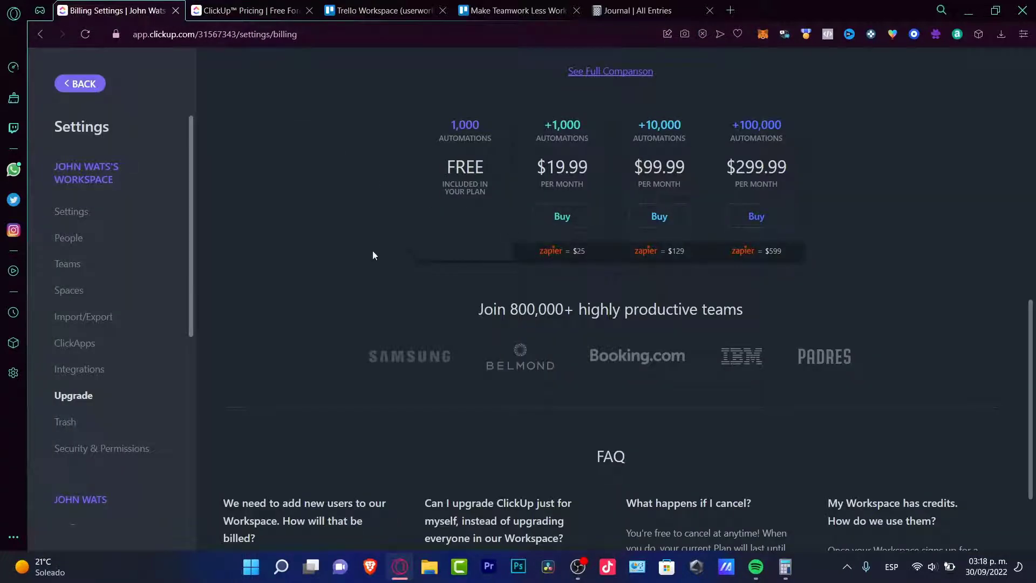
{"action": "scroll", "coordinate": [372, 256], "scroll_direction": "up", "scroll_amount": 7}
{"action": "scroll", "coordinate": [373, 258], "scroll_direction": "down", "scroll_amount": 4}
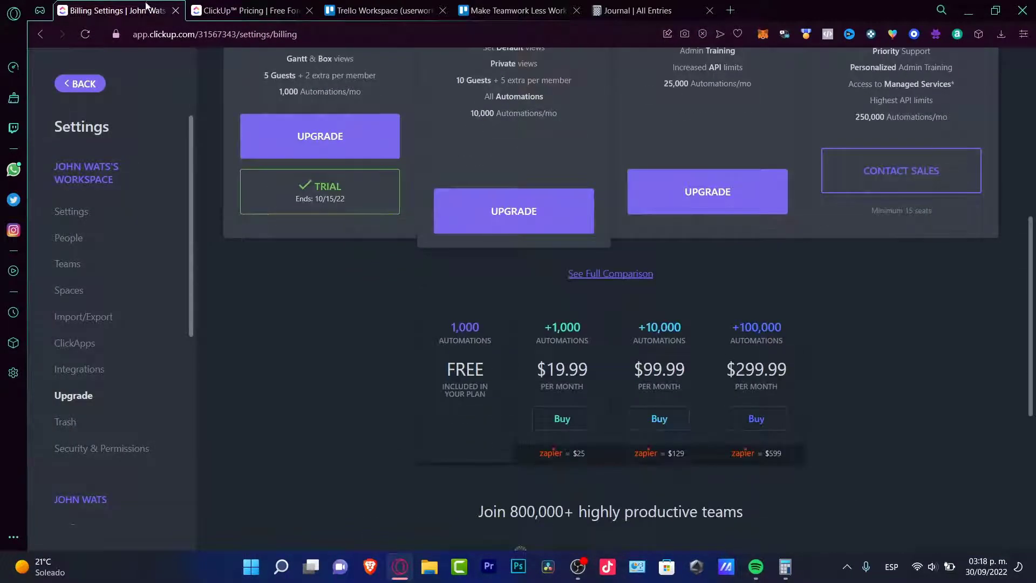
{"action": "left_click", "coordinate": [80, 84]}
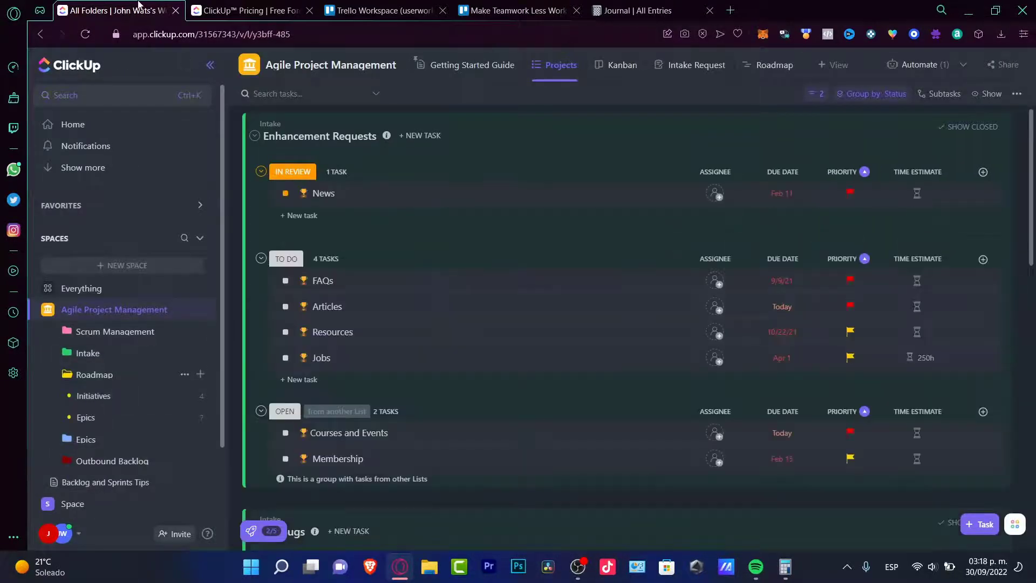
{"action": "left_click", "coordinate": [258, 5]}
{"action": "left_click", "coordinate": [405, 7]}
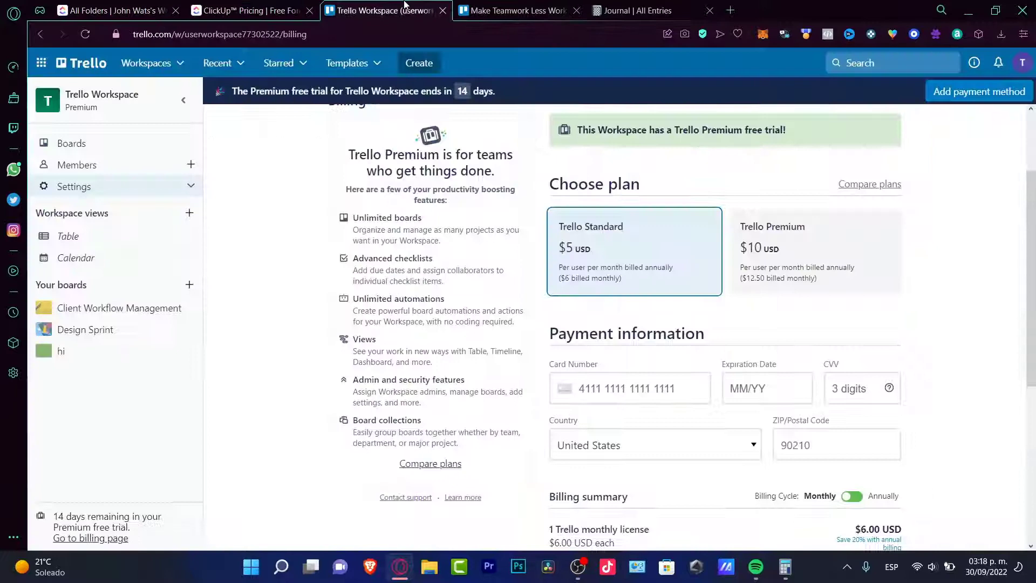
{"action": "left_click", "coordinate": [133, 7]}
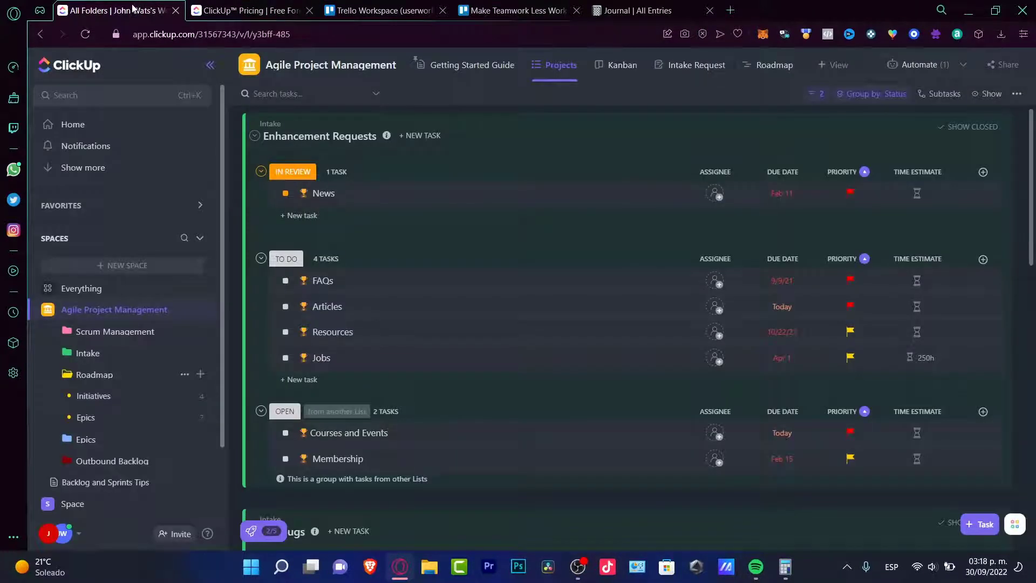
{"action": "left_click", "coordinate": [385, 10]}
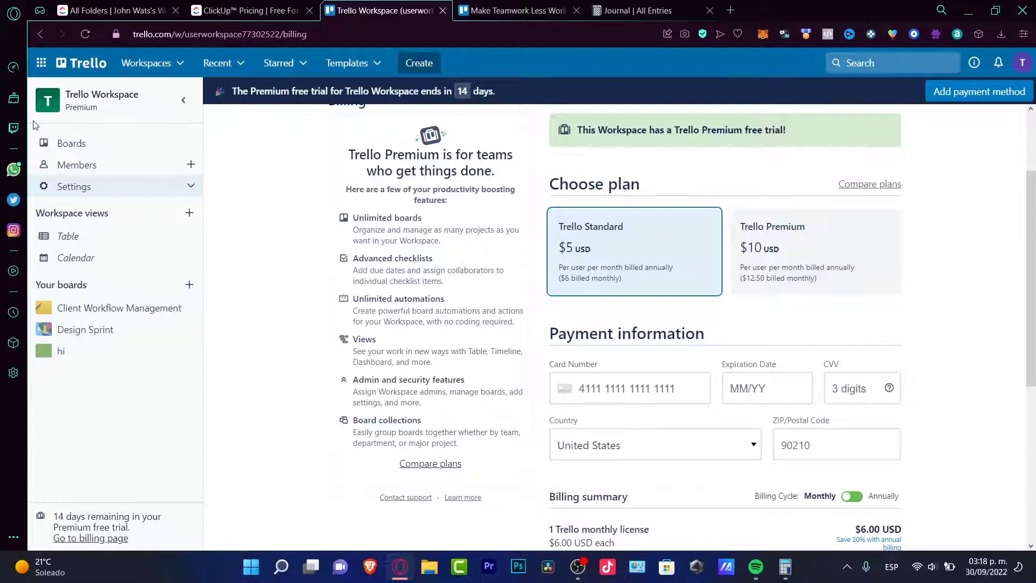
- Start a board from Trello's Project Management template and close its card and info panel
{"action": "left_click", "coordinate": [80, 144]}
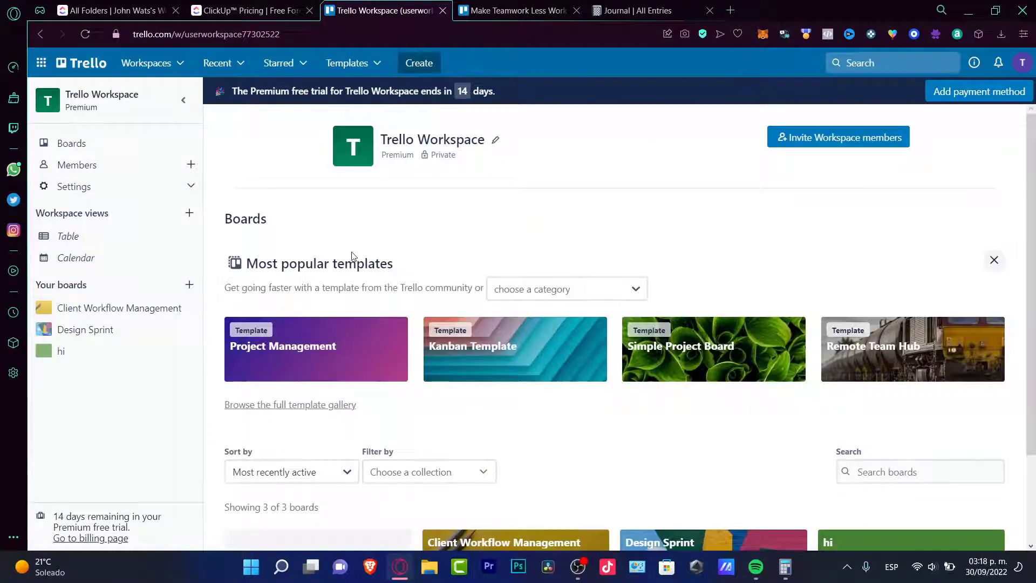
{"action": "left_click", "coordinate": [348, 351]}
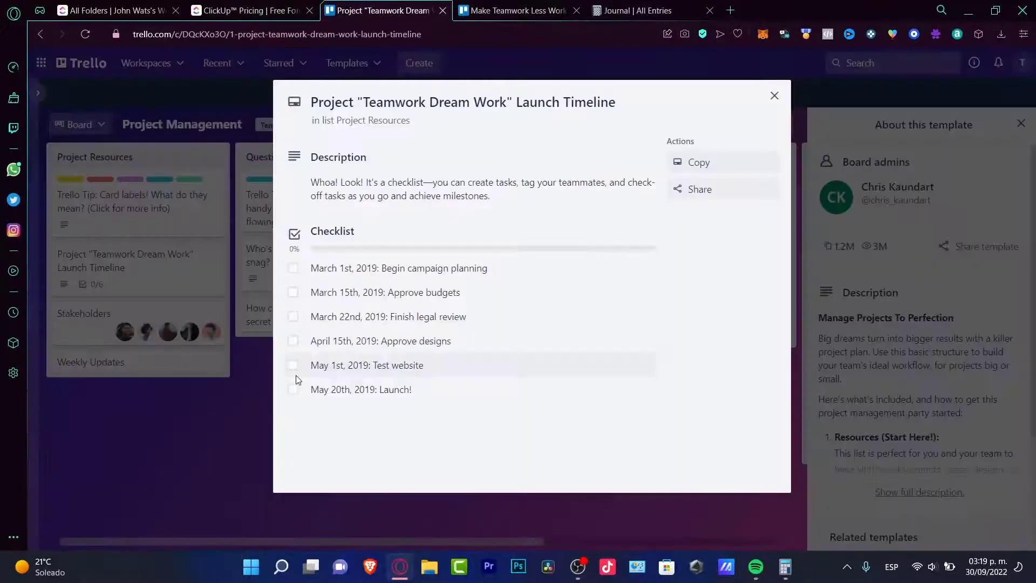
{"action": "left_click", "coordinate": [774, 96]}
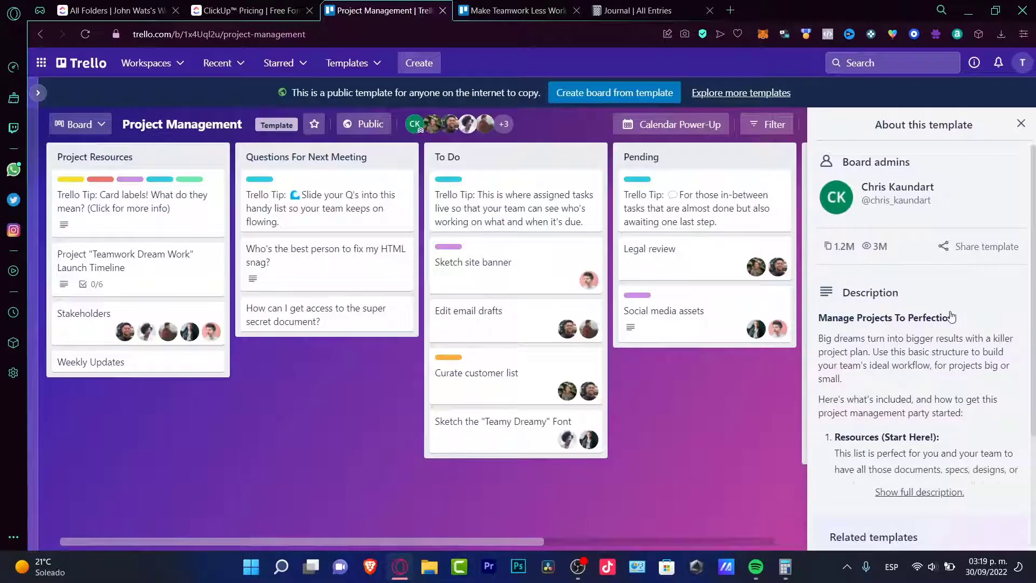
{"action": "left_click", "coordinate": [1020, 124]}
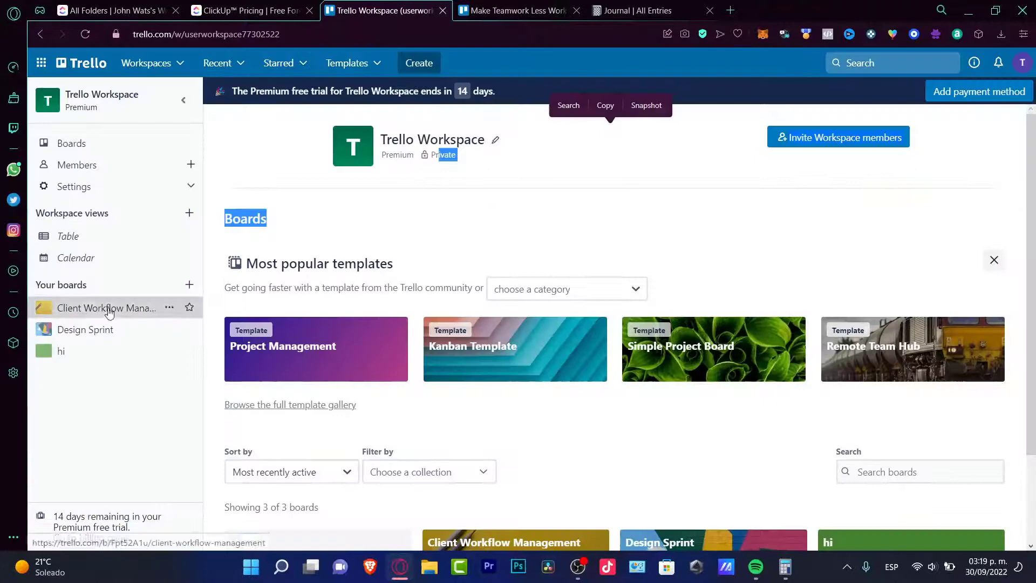
- Open the Client Workflow Management board, scroll across its lists and review its Power-Ups
{"action": "left_click", "coordinate": [108, 307]}
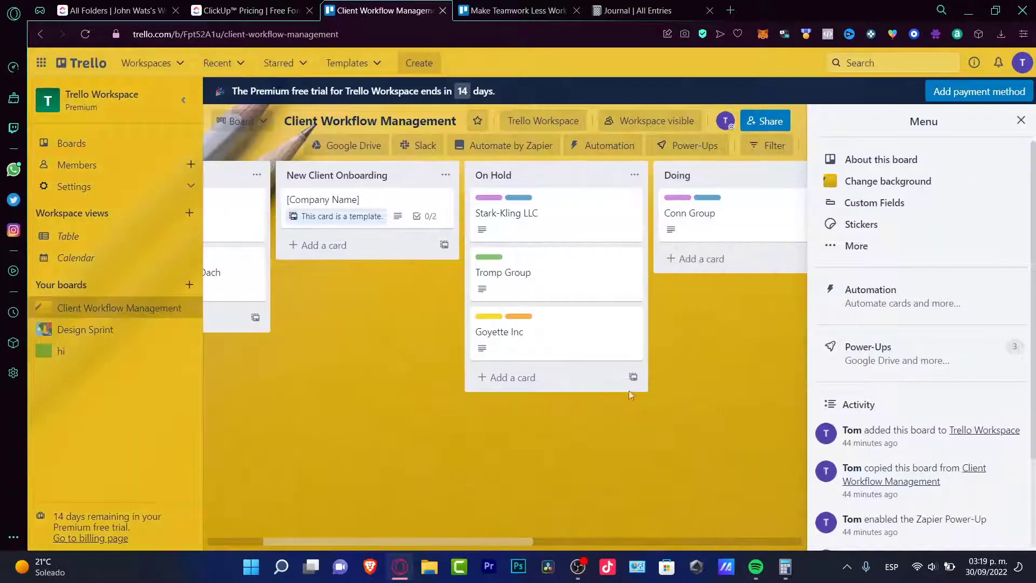
{"action": "left_click", "coordinate": [1021, 122]}
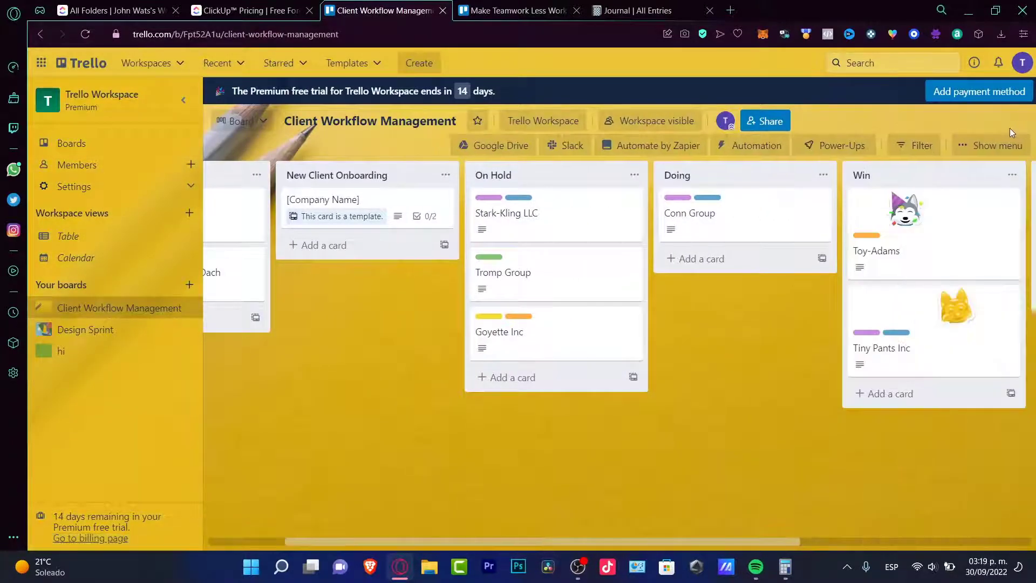
{"action": "scroll", "coordinate": [723, 393], "scroll_direction": "right", "scroll_amount": 3}
{"action": "left_click_drag", "start_coordinate": [587, 403], "coordinate": [357, 387]}
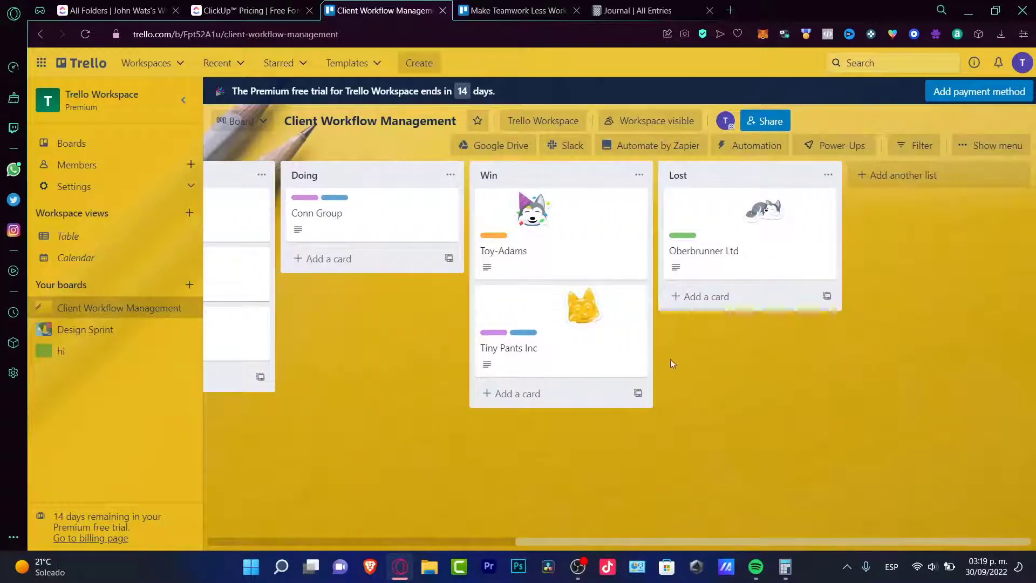
{"action": "left_click_drag", "start_coordinate": [430, 393], "coordinate": [940, 393]}
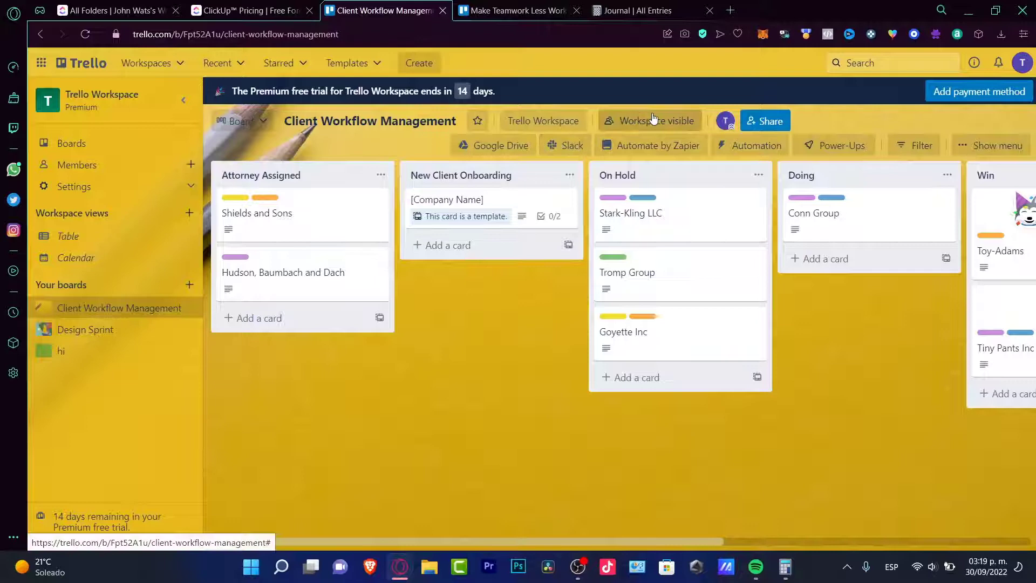
{"action": "left_click", "coordinate": [839, 150]}
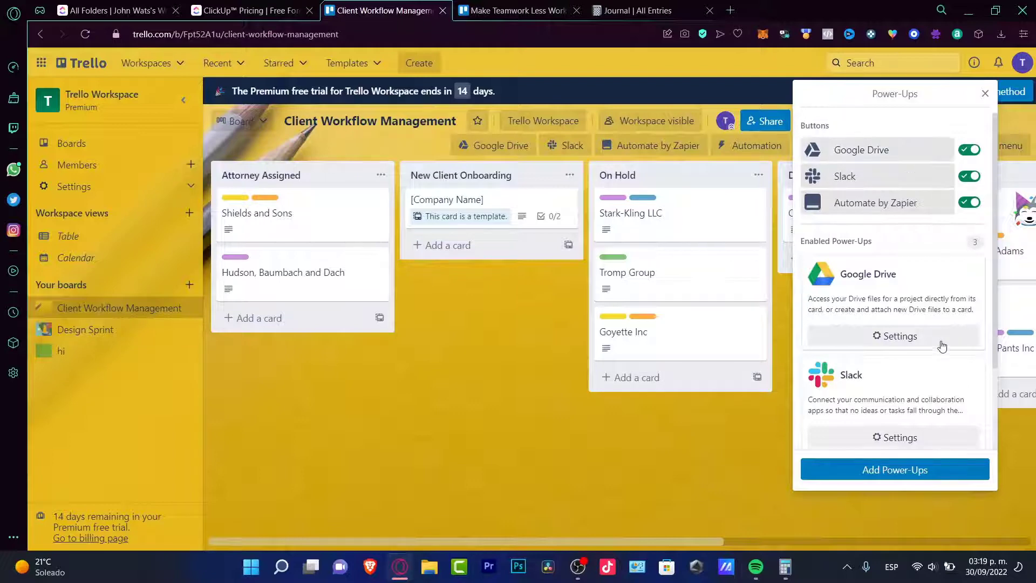
{"action": "scroll", "coordinate": [941, 345], "scroll_direction": "down", "scroll_amount": 2}
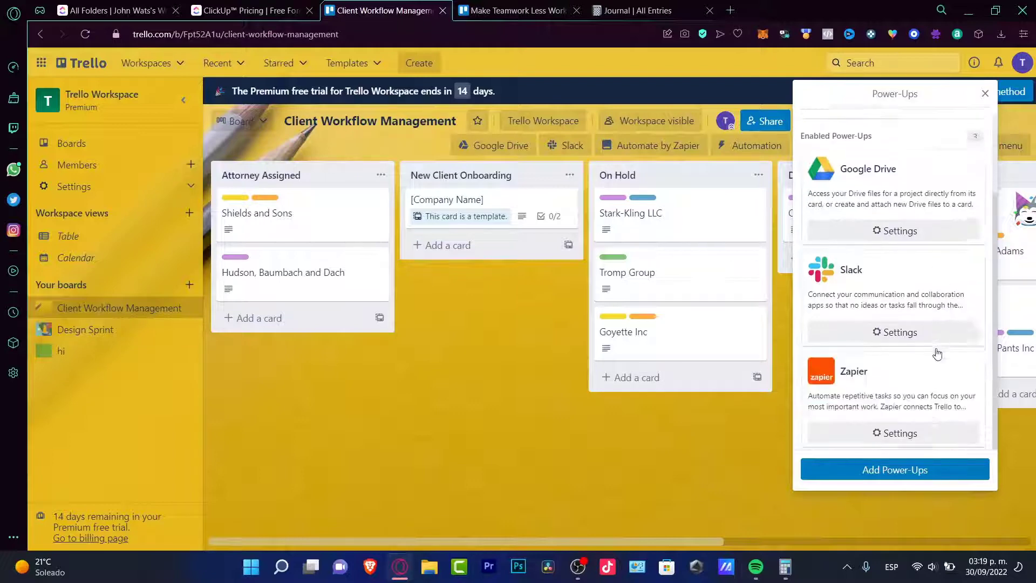
{"action": "left_click", "coordinate": [577, 422]}
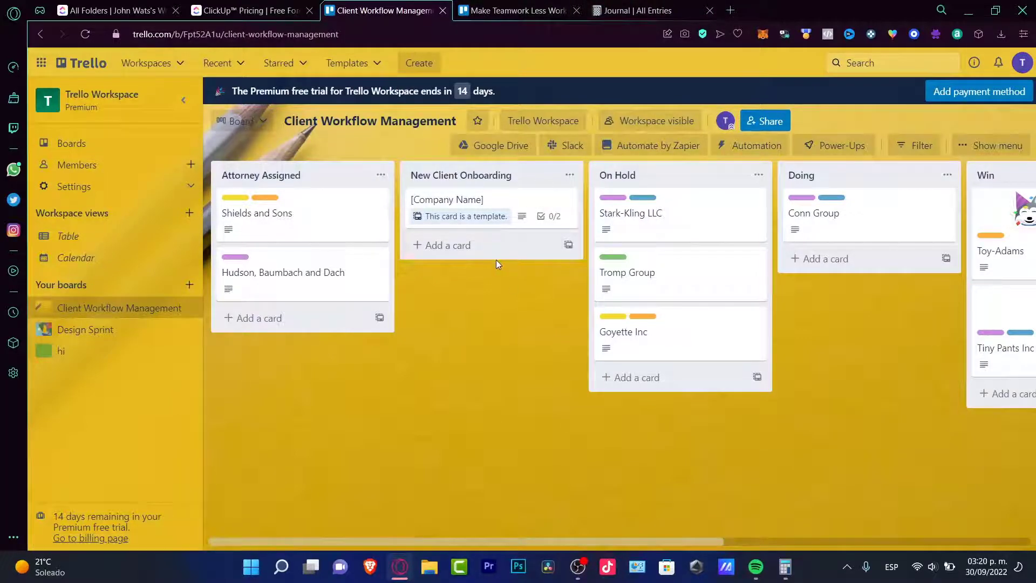
- Show ClickUp's Agile Project Management tasks as a Kanban board
{"action": "left_click", "coordinate": [266, 9]}
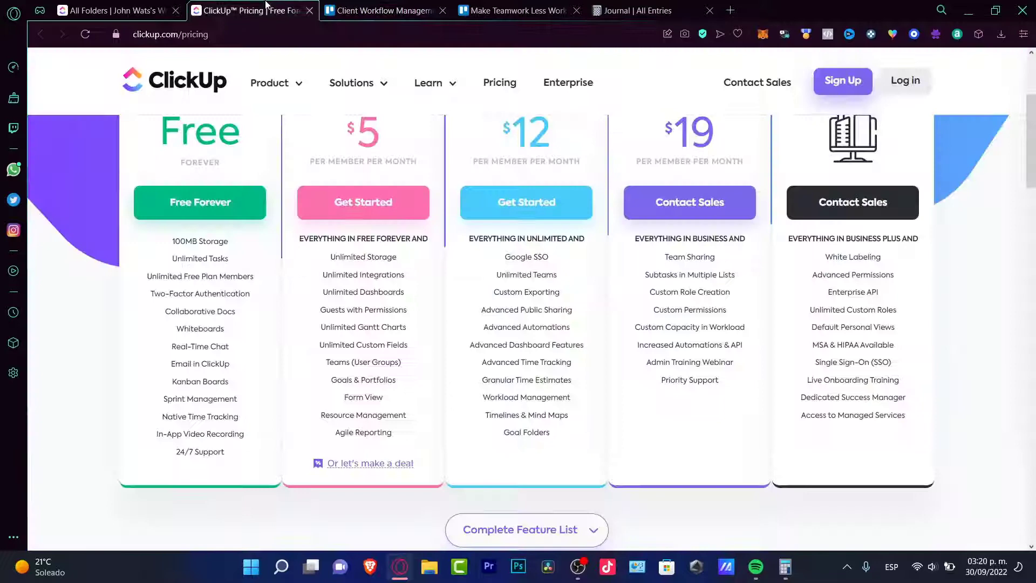
{"action": "left_click", "coordinate": [133, 6]}
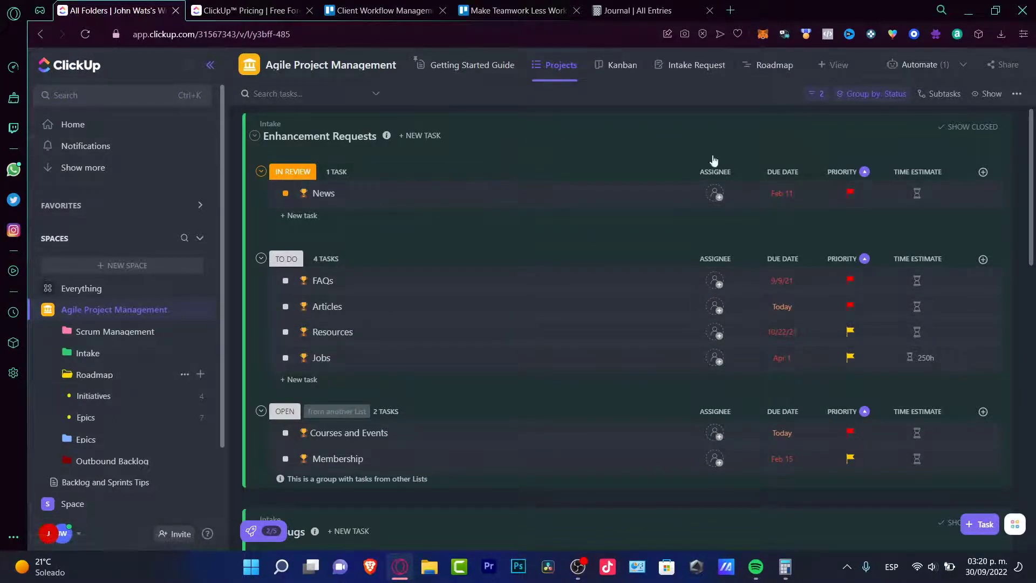
{"action": "left_click", "coordinate": [625, 70]}
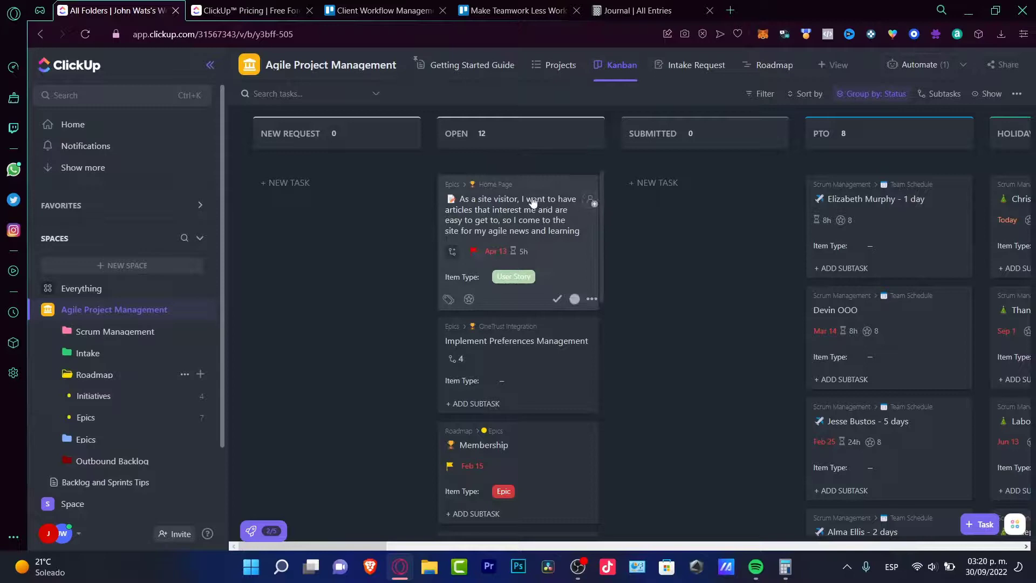
{"action": "left_click_drag", "start_coordinate": [532, 202], "coordinate": [399, 226]}
{"action": "scroll", "coordinate": [400, 225], "scroll_direction": "right", "scroll_amount": 10}
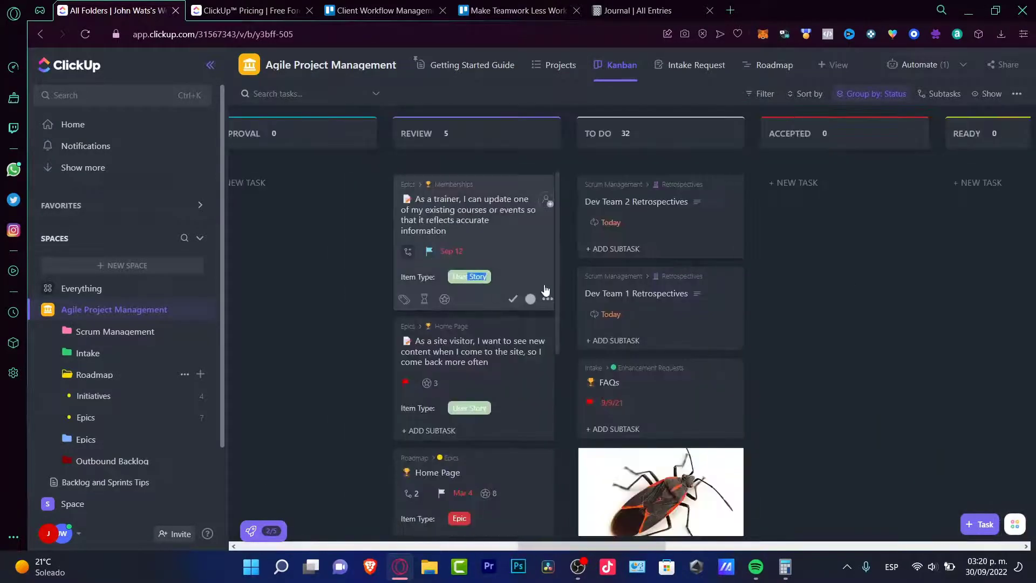
{"action": "scroll", "coordinate": [345, 257], "scroll_direction": "left", "scroll_amount": 10}
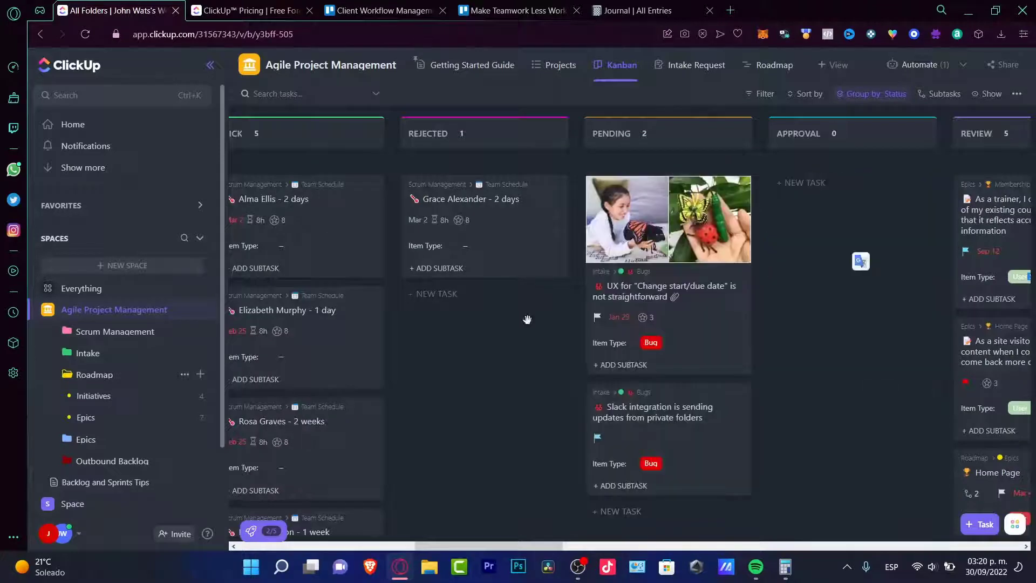
- Move the two-day leave card from Rejected into Holiday, then return to Trello
{"action": "left_click_drag", "start_coordinate": [696, 262], "coordinate": [312, 231]}
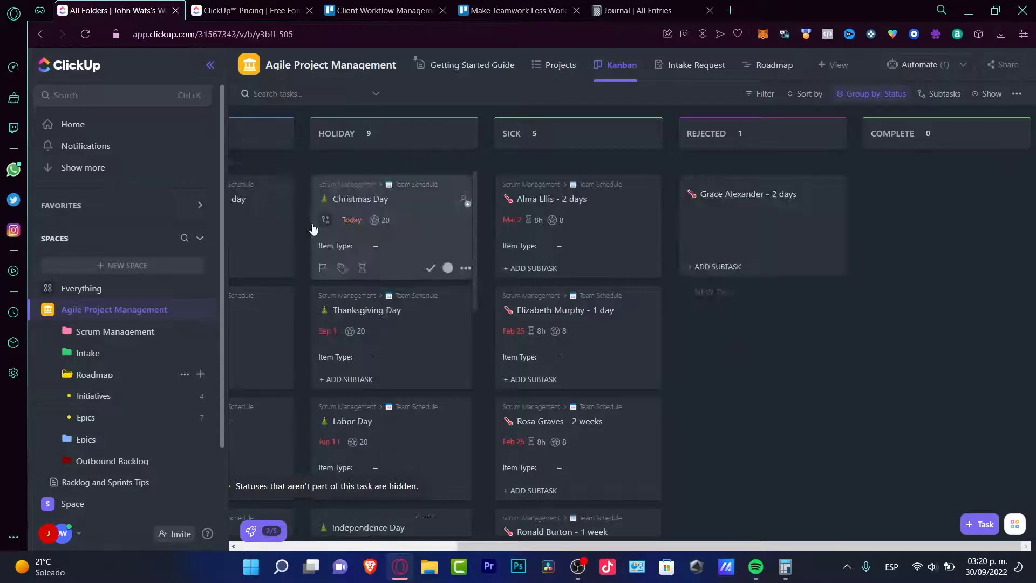
{"action": "scroll", "coordinate": [536, 339], "scroll_direction": "left", "scroll_amount": 5}
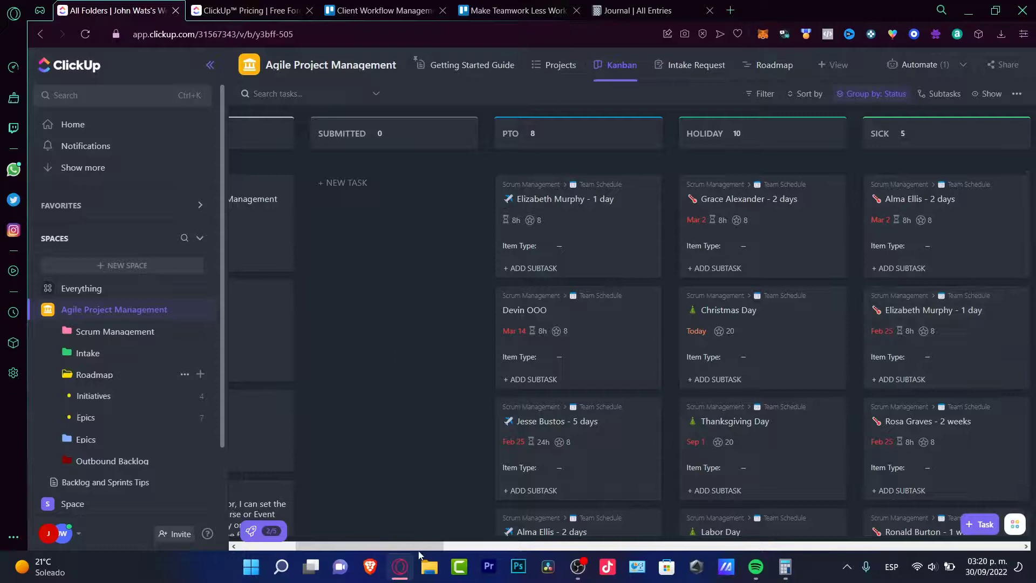
{"action": "left_click_drag", "start_coordinate": [416, 546], "coordinate": [357, 546]}
{"action": "left_click_drag", "start_coordinate": [489, 201], "coordinate": [383, 204]}
{"action": "left_click", "coordinate": [346, 8]}
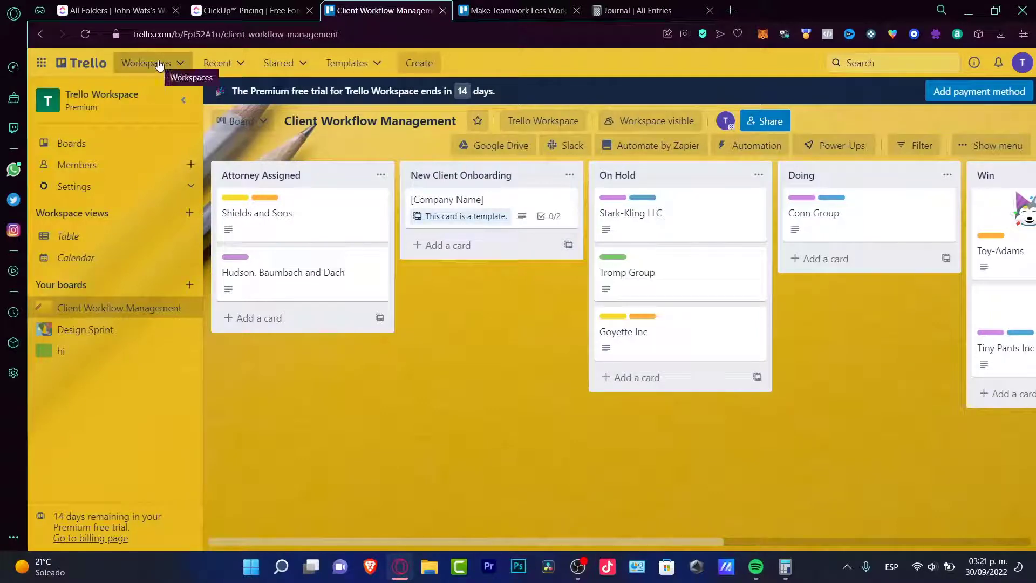
{"action": "left_click", "coordinate": [159, 5]}
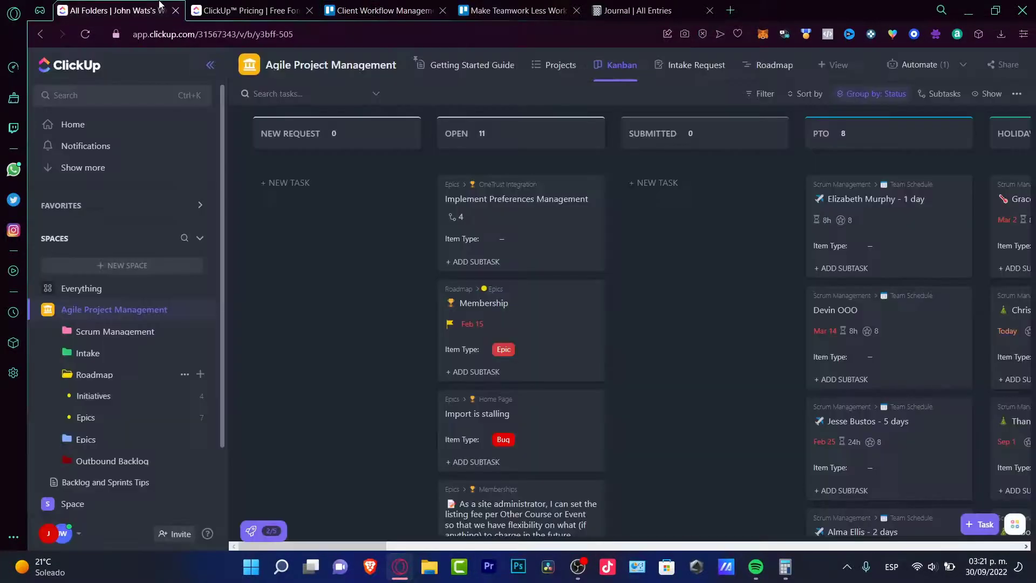
{"action": "left_click", "coordinate": [395, 11]}
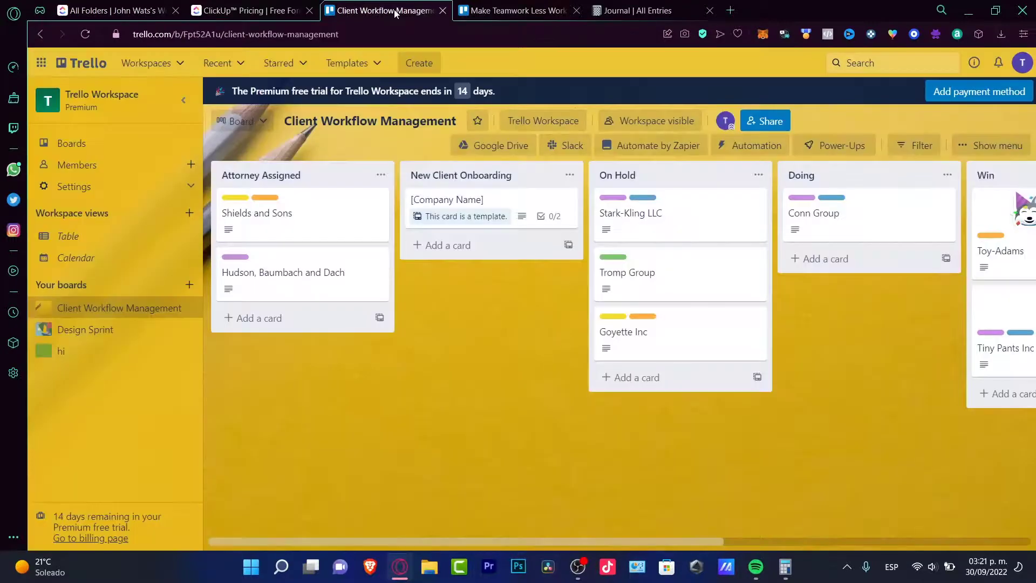
- Create a new Trello board named 'Project 1'
{"action": "left_click", "coordinate": [407, 65]}
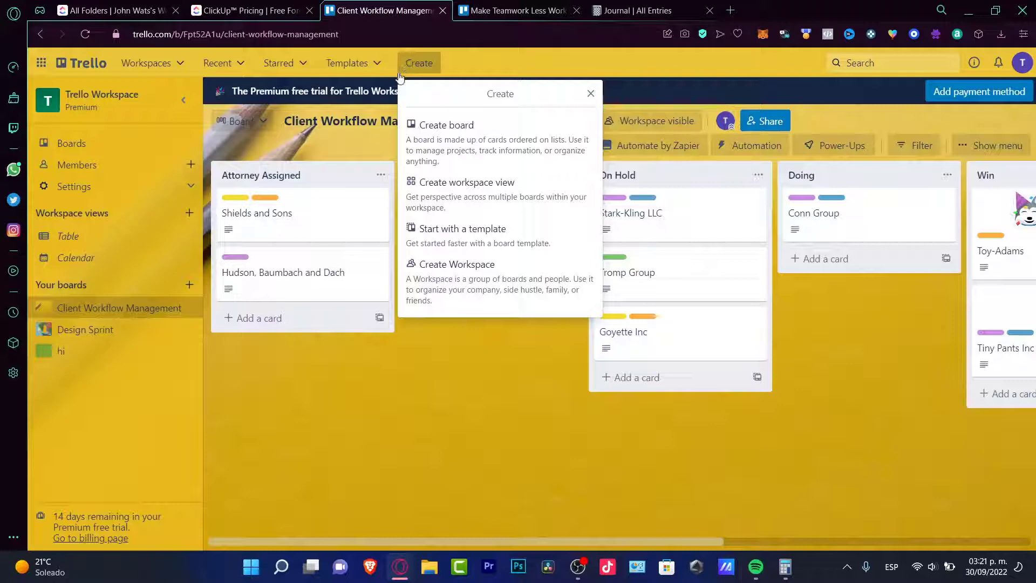
{"action": "left_click", "coordinate": [477, 121]}
{"action": "type", "text": "Pr"}
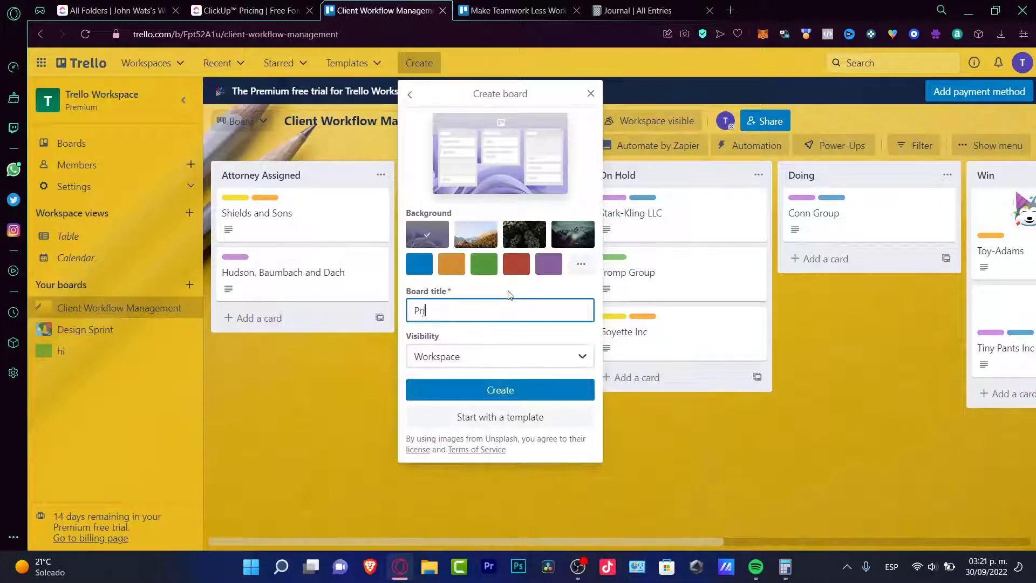
{"action": "type", "text": "joe"}
{"action": "key", "text": "BackSpace"}
{"action": "key", "text": "BackSpace"}
{"action": "key", "text": "BackSpace"}
{"action": "type", "text": "o"}
{"action": "key", "text": "Return"}
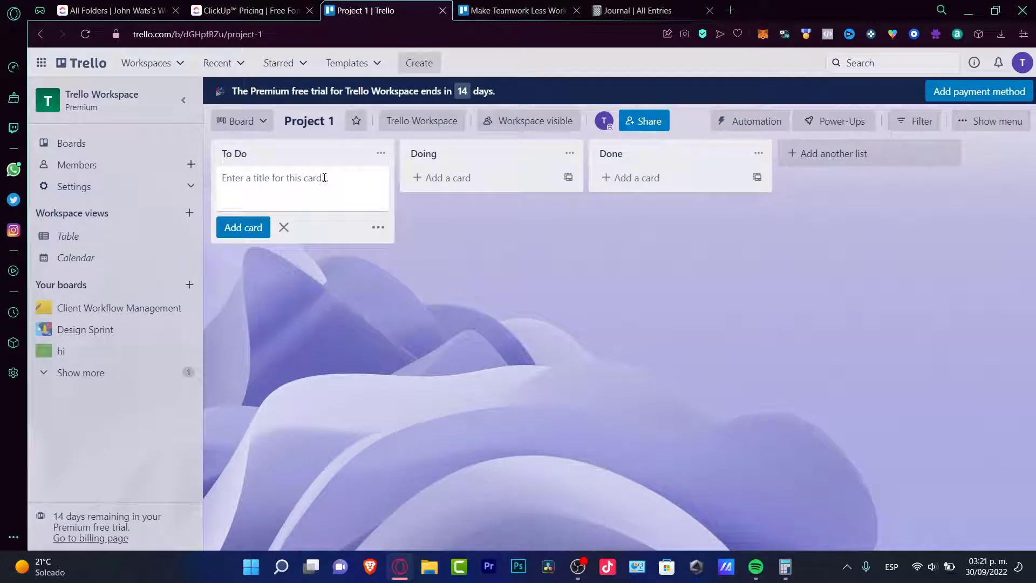
- Add Laundry and Basketball cards to To Do and move Laundry into Doing
{"action": "type", "text": "Laundry"}
{"action": "key", "text": "Return"}
{"action": "type", "text": "Bask"}
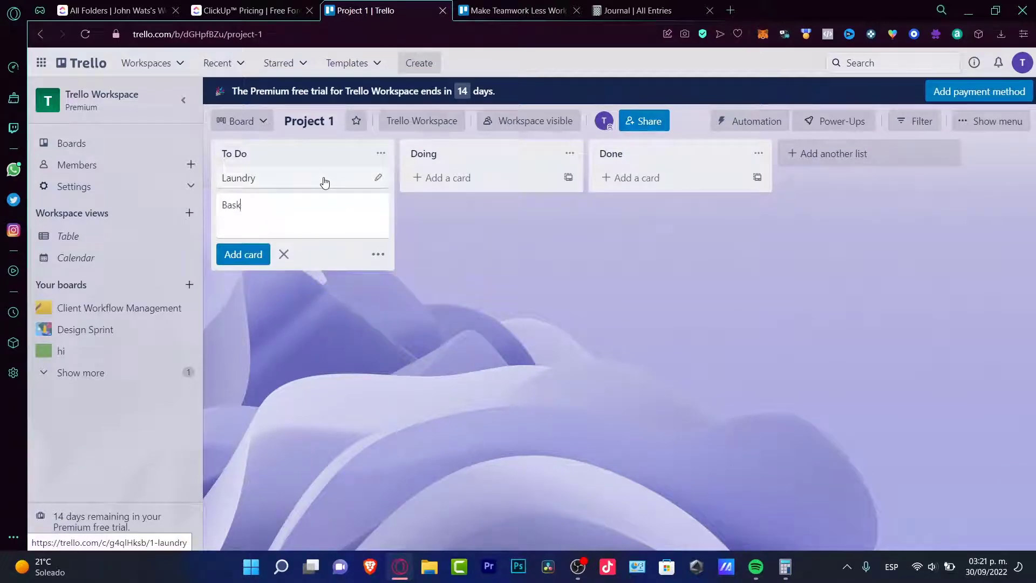
{"action": "type", "text": "etball"}
{"action": "left_click_drag", "start_coordinate": [324, 183], "coordinate": [342, 189]}
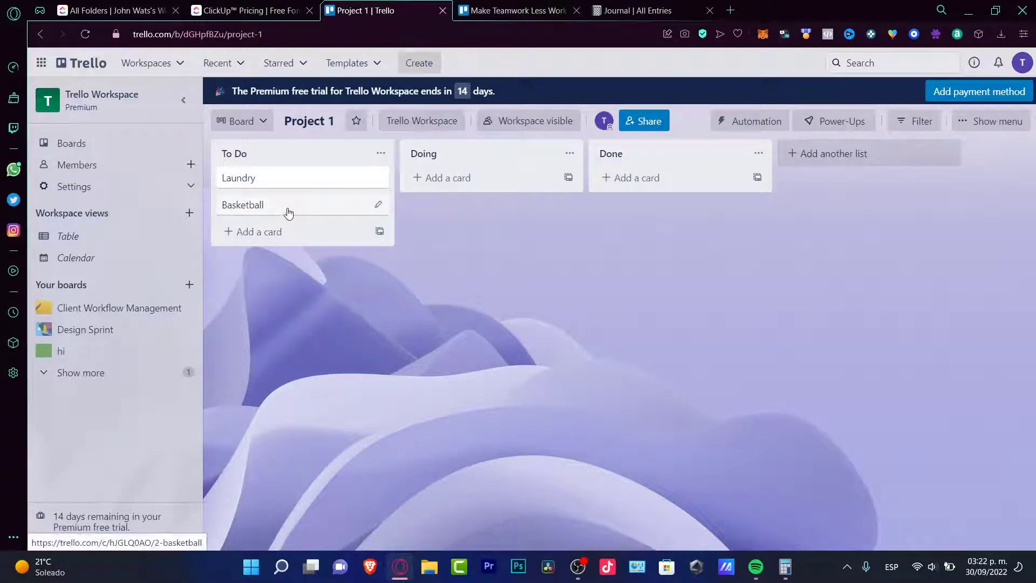
{"action": "mouse_move", "coordinate": [287, 210]}
{"action": "left_mouse_down"}
{"action": "mouse_move", "coordinate": [294, 190]}
{"action": "mouse_move", "coordinate": [475, 179]}
{"action": "left_mouse_up"}
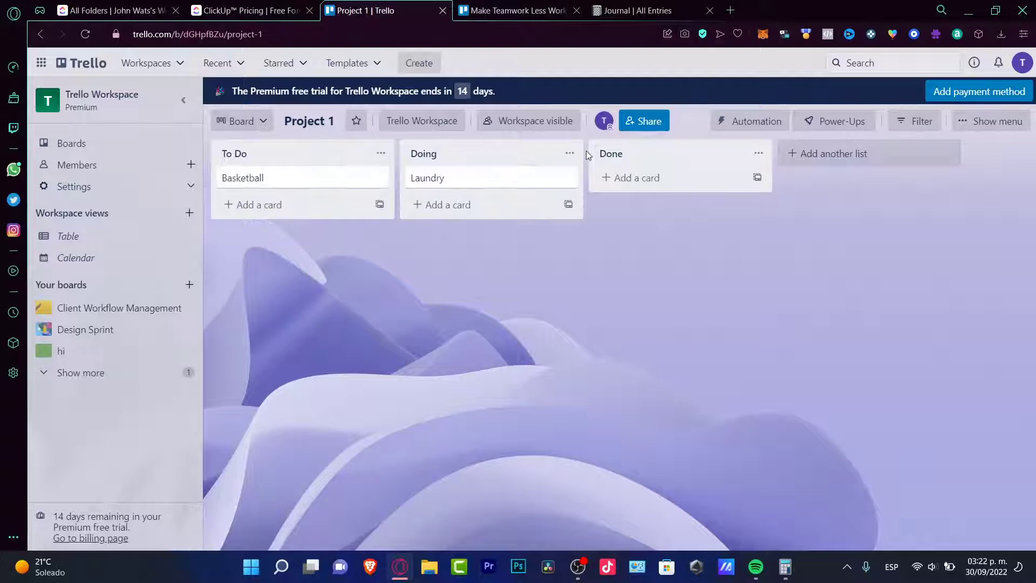
- Check the board's recent activity and open the Laundry card's details
{"action": "left_click", "coordinate": [993, 122]}
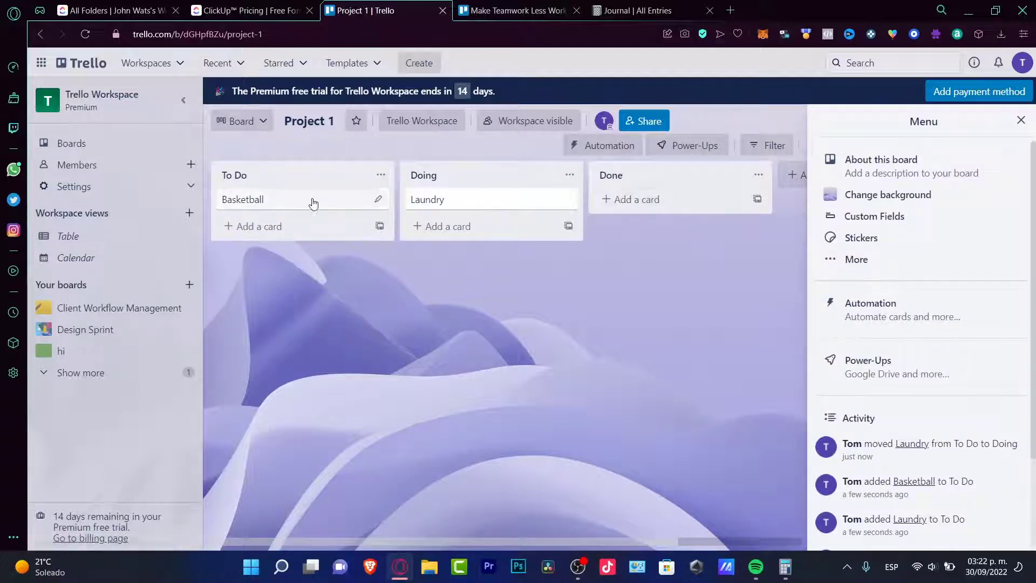
{"action": "left_click", "coordinate": [1021, 121]}
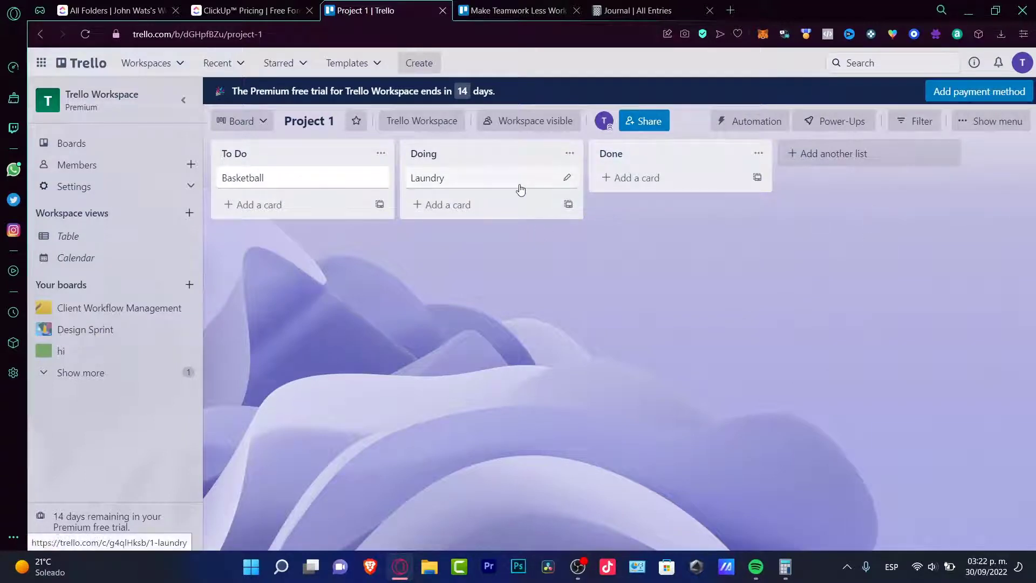
{"action": "left_click", "coordinate": [519, 183]}
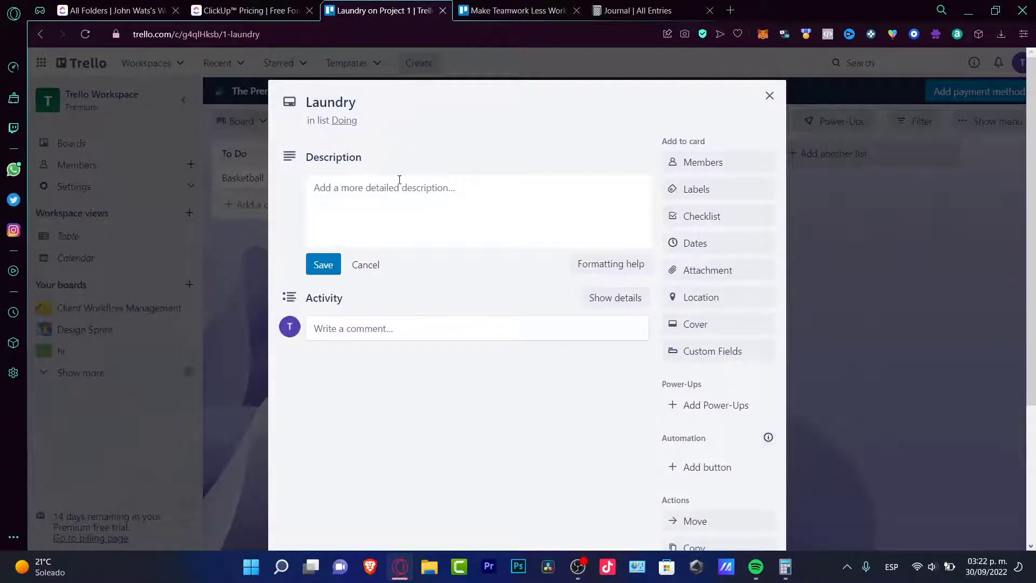
- Start a checklist on the Laundry card, then dismiss it without adding one
{"action": "left_click", "coordinate": [740, 223]}
{"action": "left_click", "coordinate": [616, 323]}
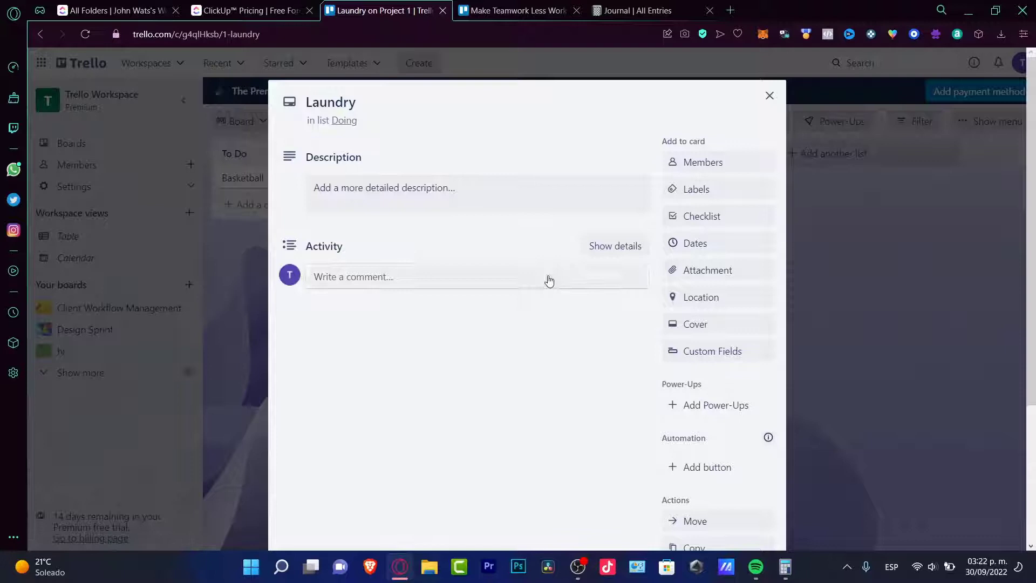
{"action": "scroll", "coordinate": [547, 281], "scroll_direction": "down", "scroll_amount": 3}
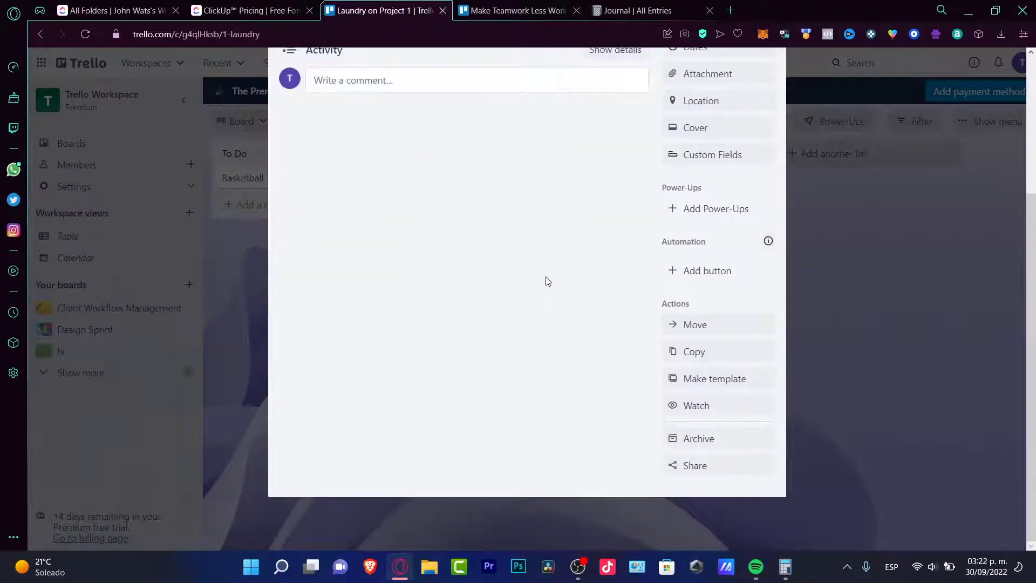
{"action": "scroll", "coordinate": [739, 356], "scroll_direction": "up", "scroll_amount": 3}
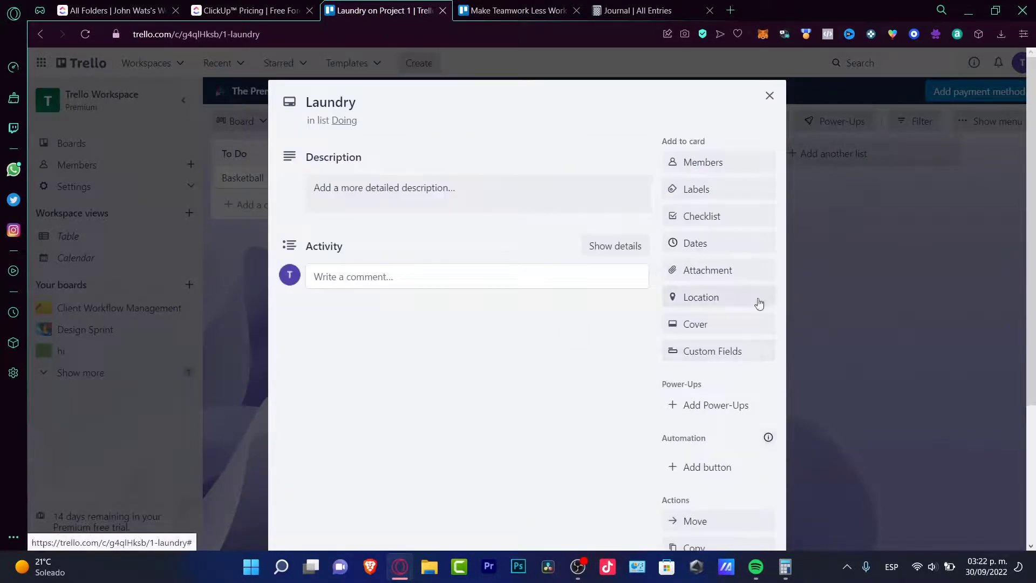
- Give the Laundry card an Oct 1 due date, close it, and return to ClickUp
{"action": "left_click", "coordinate": [734, 250]}
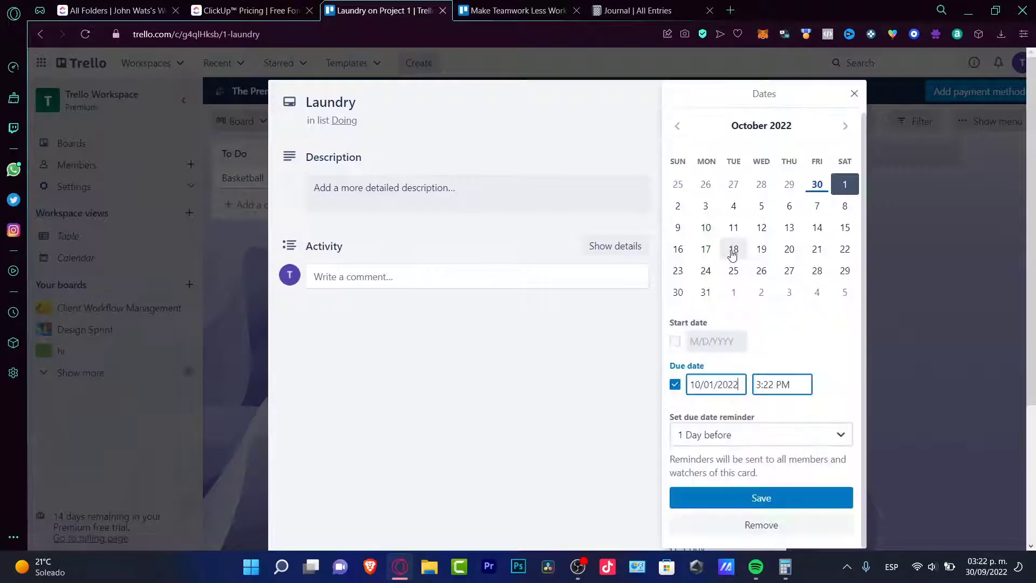
{"action": "left_click", "coordinate": [844, 185]}
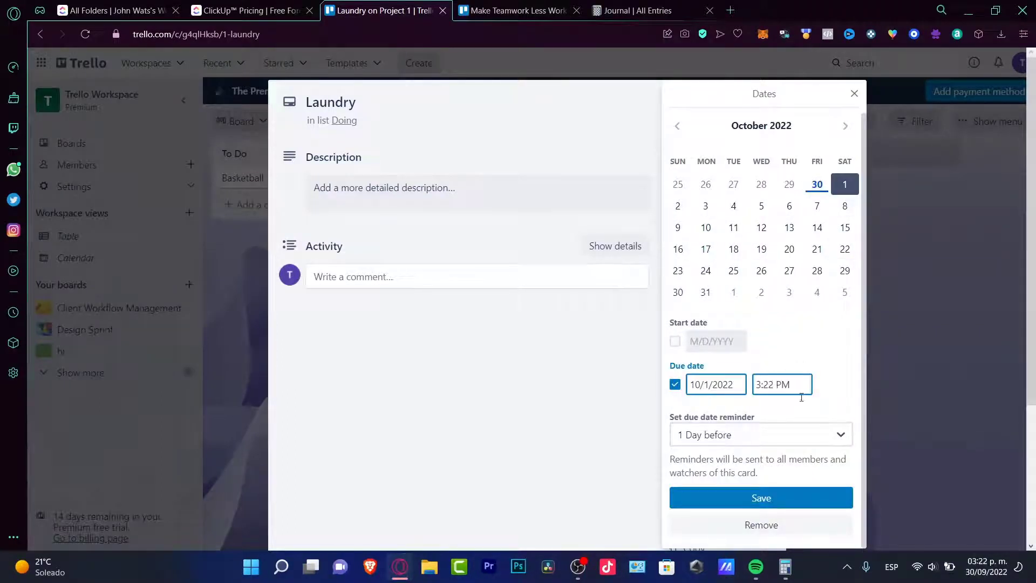
{"action": "left_click", "coordinate": [815, 495]}
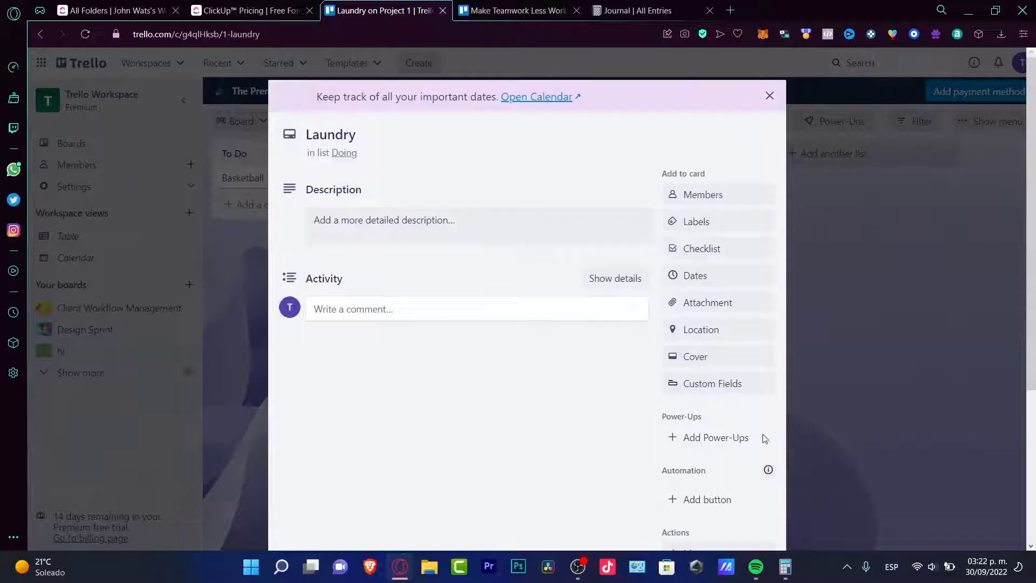
{"action": "left_click", "coordinate": [772, 95]}
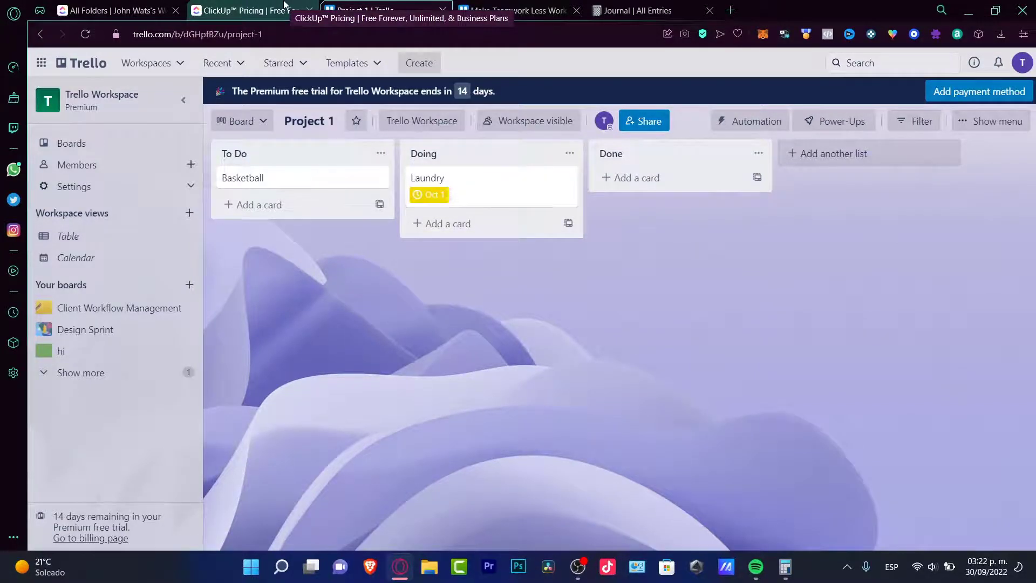
{"action": "left_click", "coordinate": [116, 11]}
- Name the new Space 'Project 1'
{"action": "left_click", "coordinate": [150, 266]}
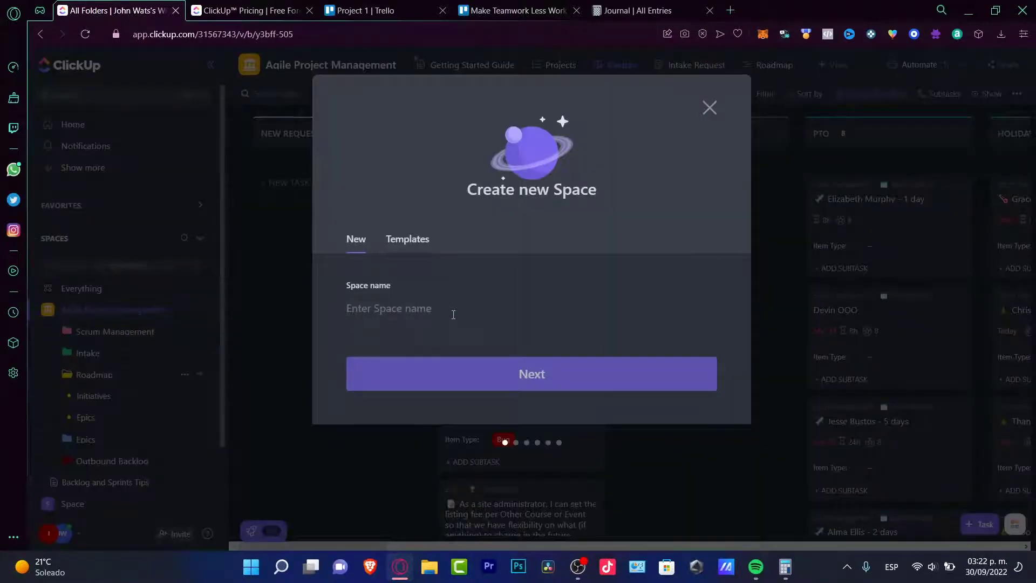
{"action": "type", "text": "Pro"}
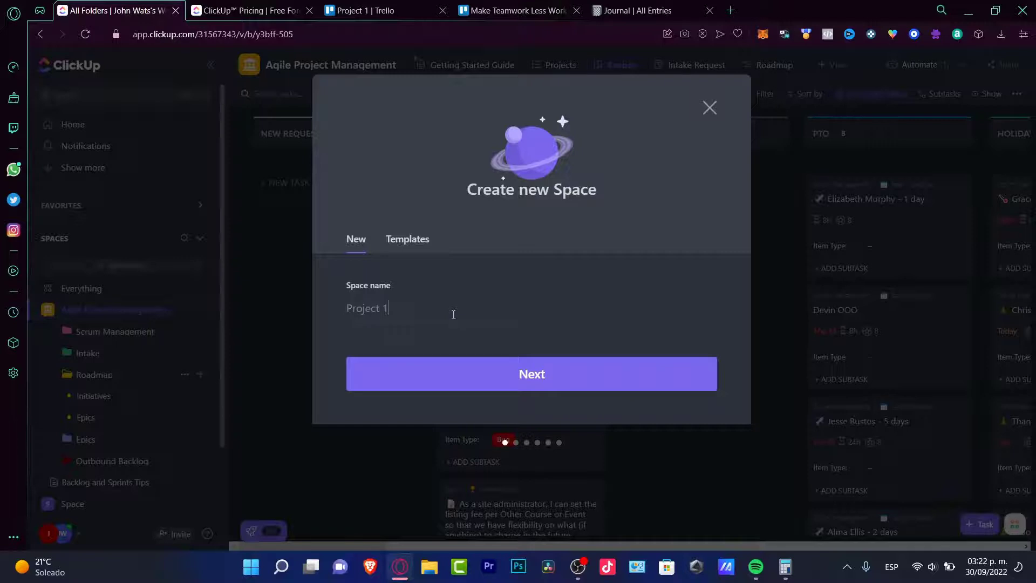
{"action": "type", "text": "ject 1"}
{"action": "left_click", "coordinate": [518, 382]}
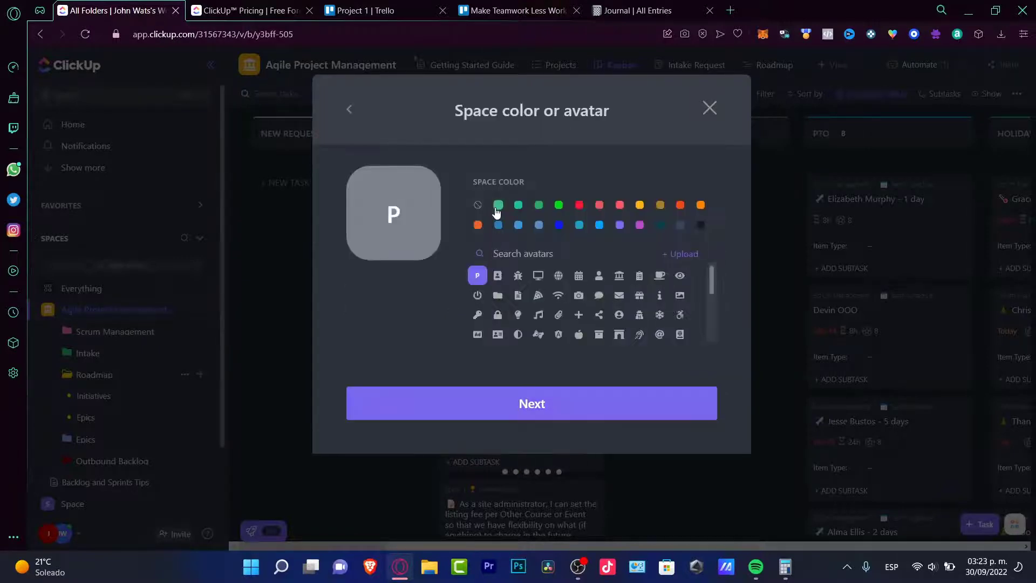
- Give the Space a red colour with a monitor avatar and make it Private
{"action": "left_click", "coordinate": [498, 205]}
{"action": "left_click", "coordinate": [519, 277]}
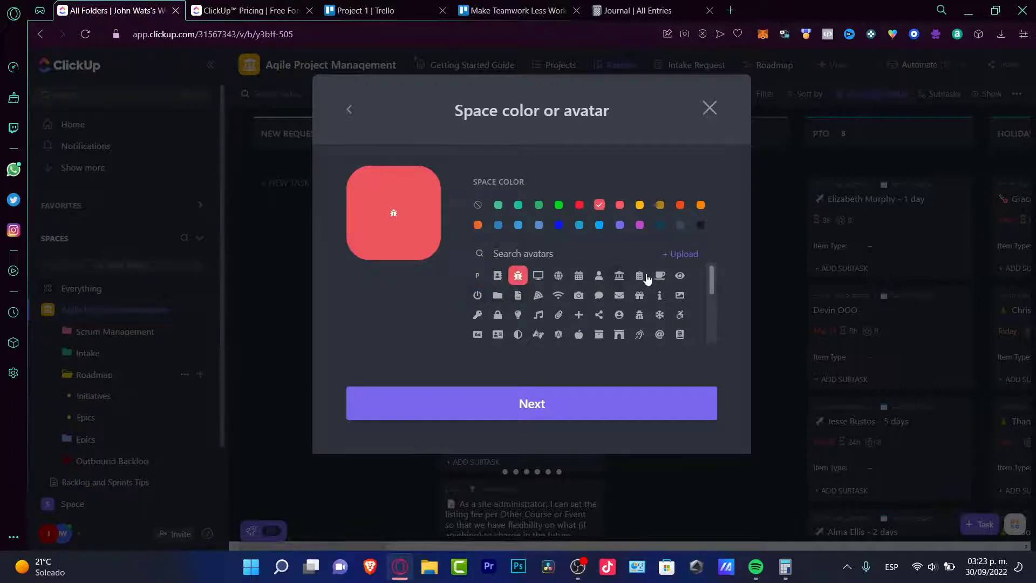
{"action": "left_click", "coordinate": [538, 277]}
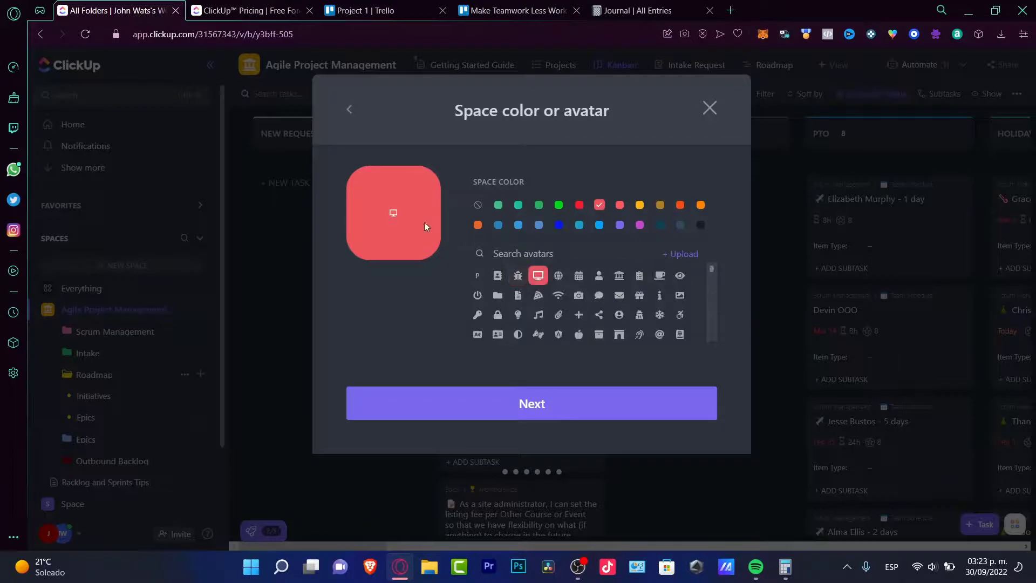
{"action": "left_click", "coordinate": [533, 390]}
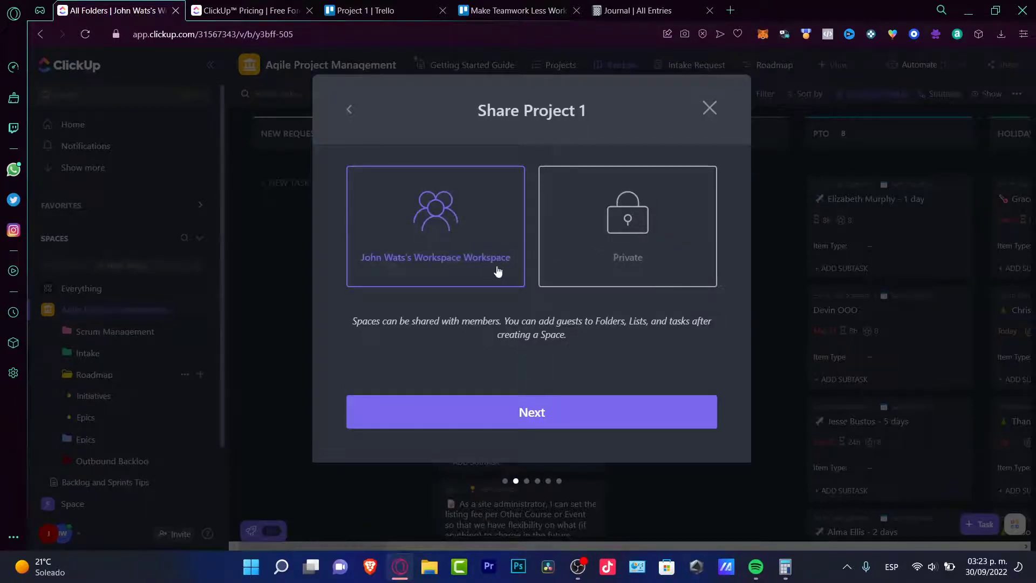
{"action": "left_click", "coordinate": [631, 239]}
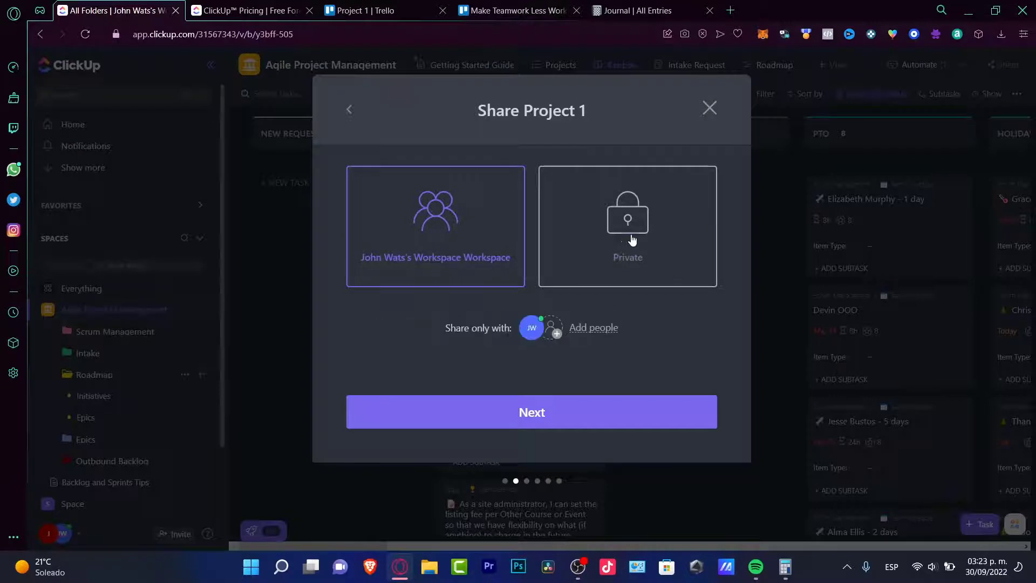
{"action": "left_click", "coordinate": [629, 413]}
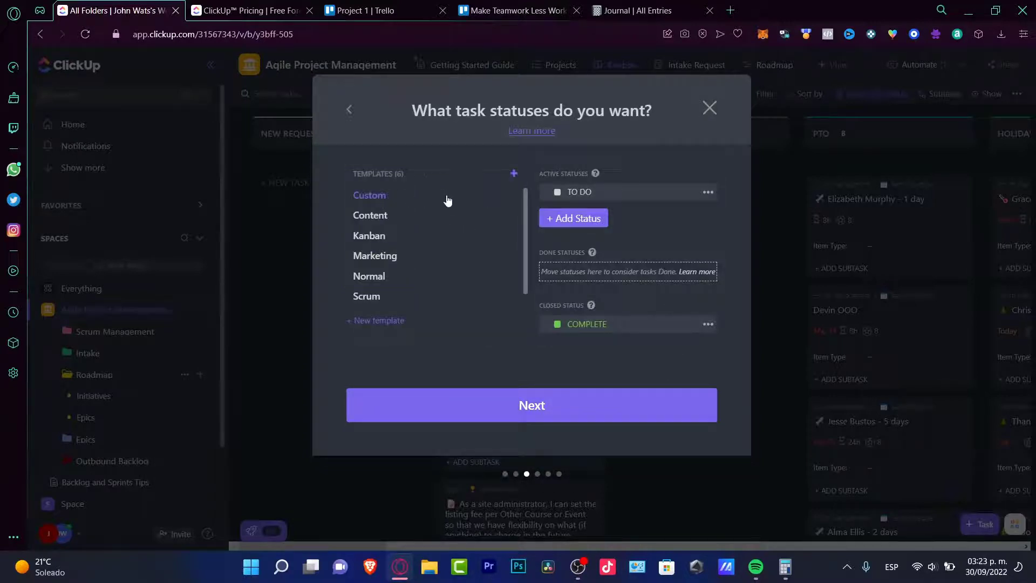
- Preview the Content, Kanban and Marketing templates, then keep Custom statuses TO DO and COMPLETE
{"action": "left_click", "coordinate": [389, 216]}
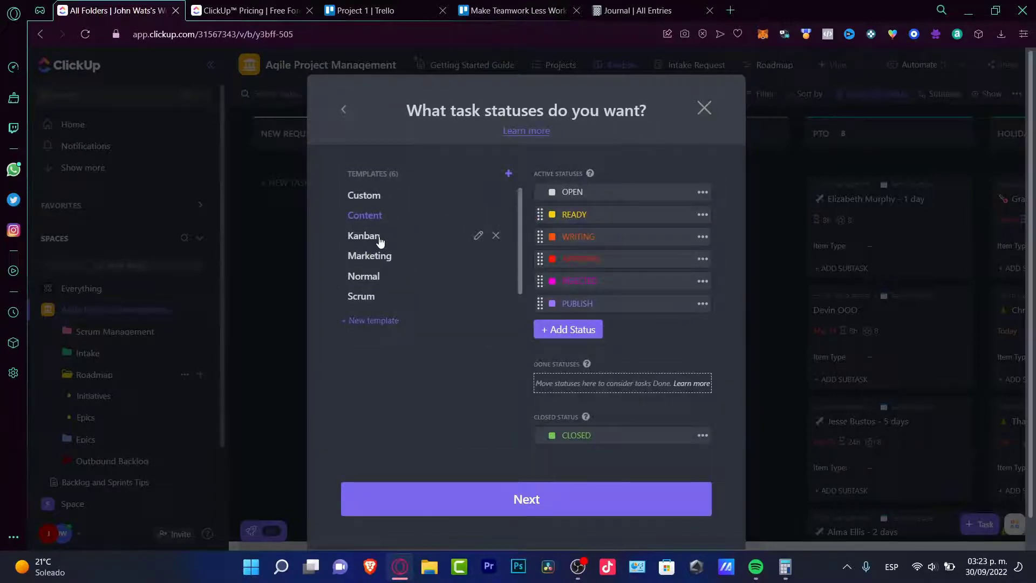
{"action": "left_click", "coordinate": [380, 238]}
{"action": "left_click", "coordinate": [379, 256]}
{"action": "left_click", "coordinate": [371, 198]}
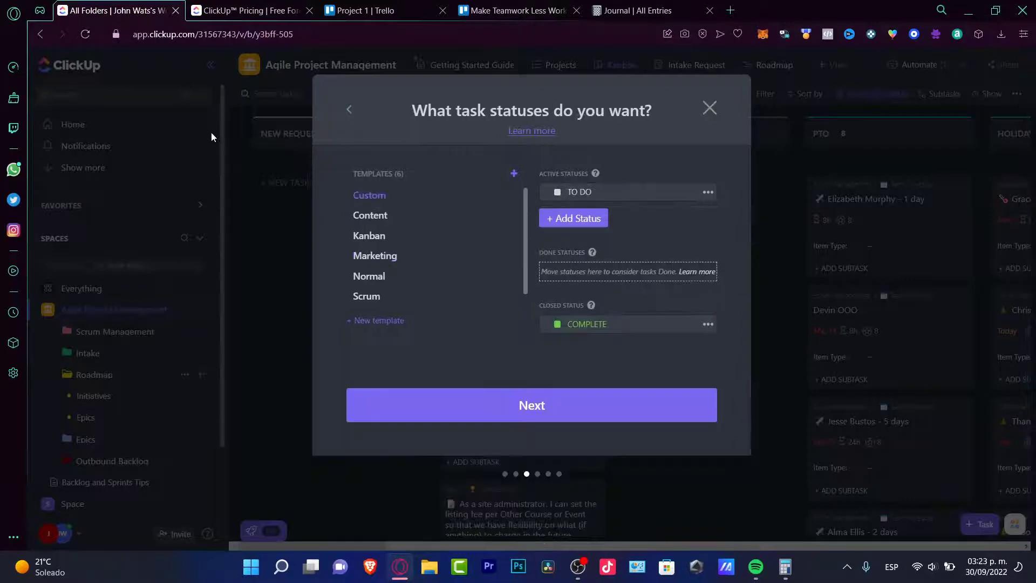
{"action": "left_click", "coordinate": [609, 407]}
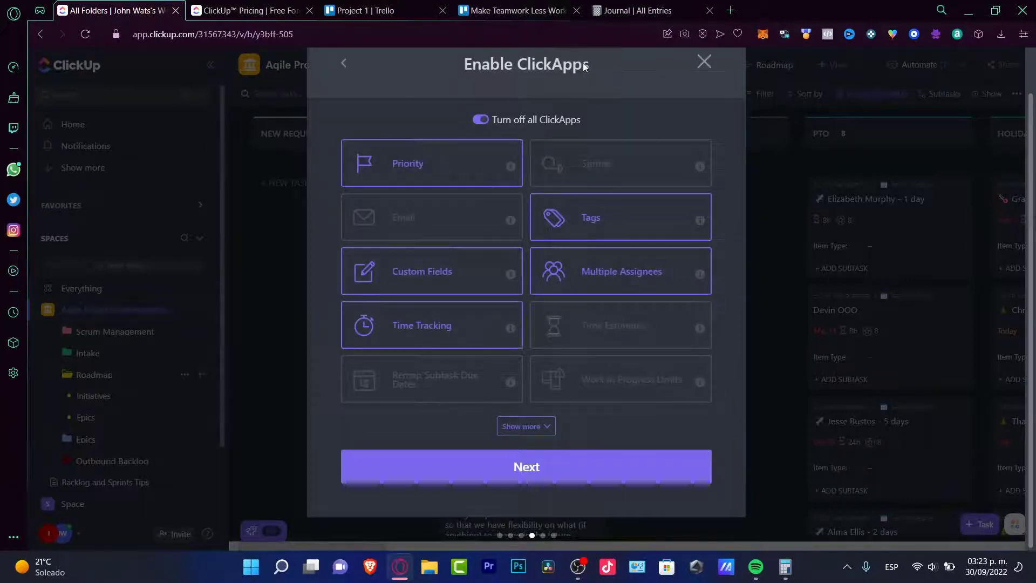
- Turn off Tags, Multiple Assignees and Time Tracking; turn on Time Estimates and Remap Subtask Due Dates
{"action": "left_click_drag", "start_coordinate": [584, 66], "coordinate": [518, 65]}
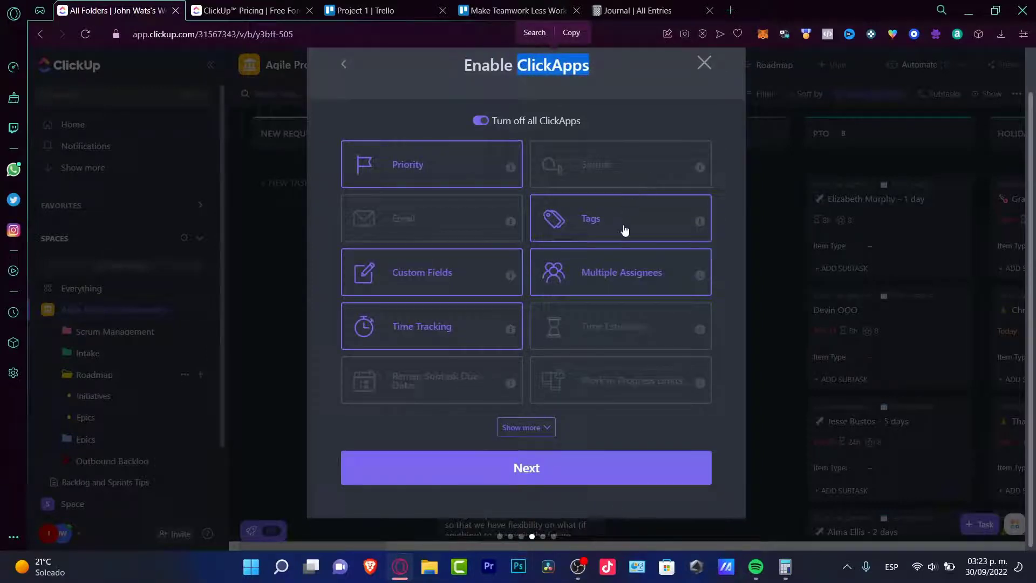
{"action": "left_click", "coordinate": [654, 229]}
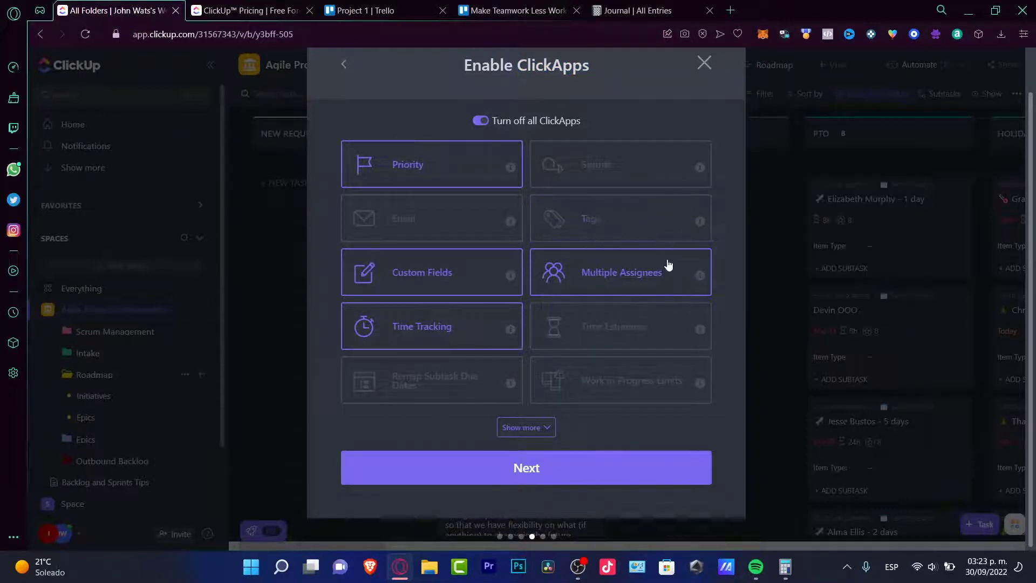
{"action": "left_click", "coordinate": [655, 283]}
{"action": "mouse_move", "coordinate": [472, 279]}
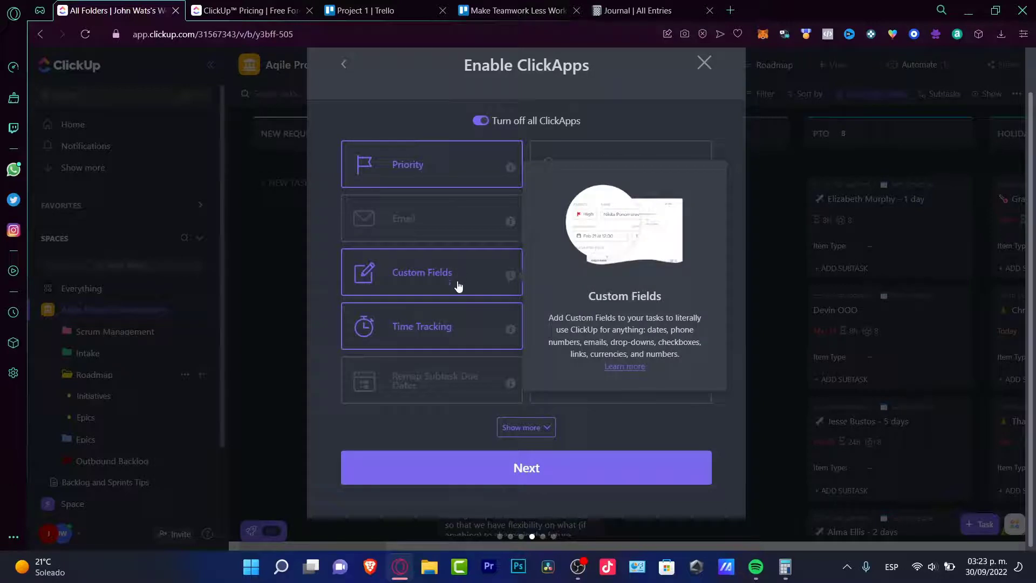
{"action": "left_click", "coordinate": [449, 330]}
{"action": "left_click", "coordinate": [610, 338]}
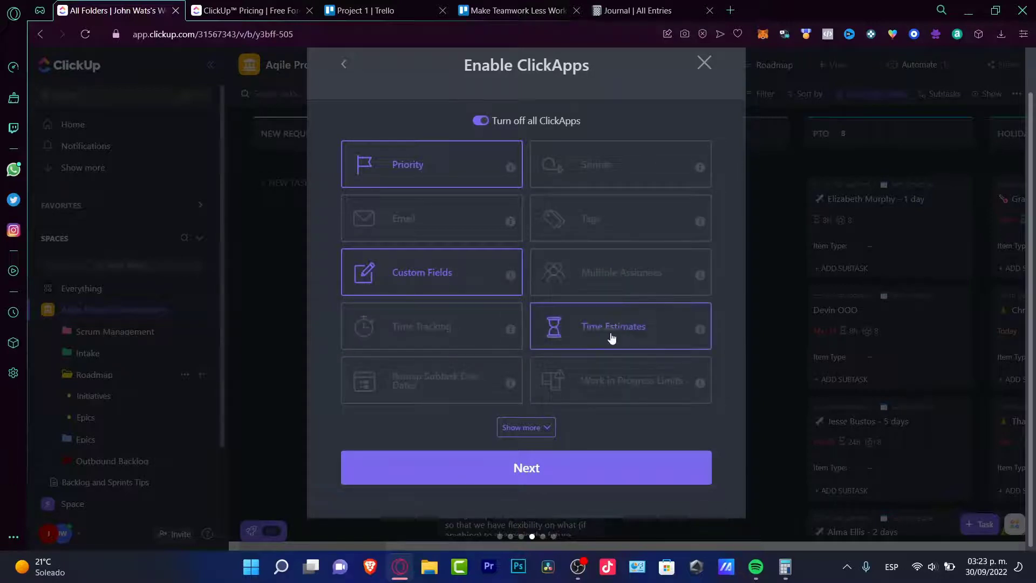
{"action": "left_click", "coordinate": [451, 387]}
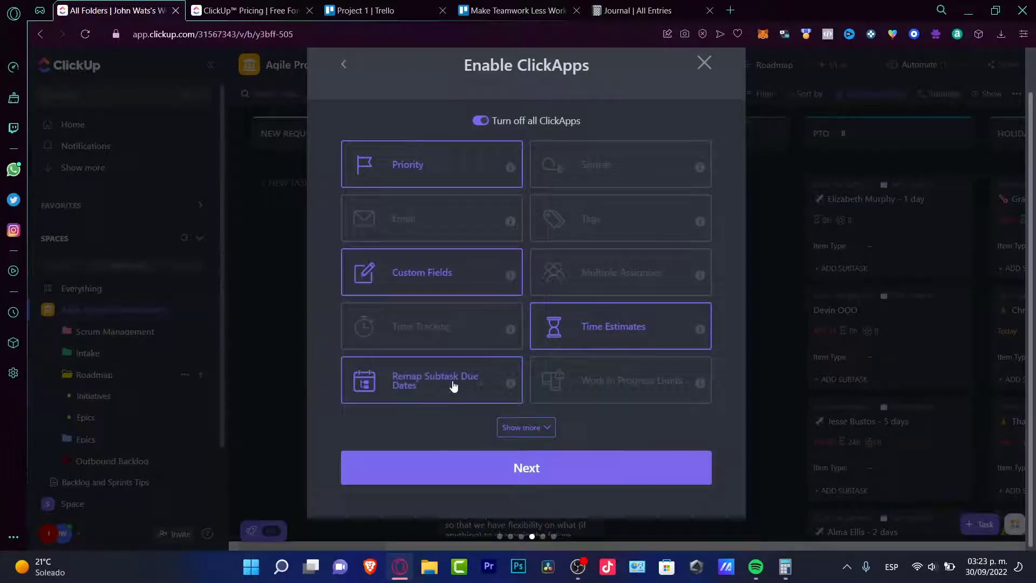
{"action": "mouse_move", "coordinate": [511, 328]}
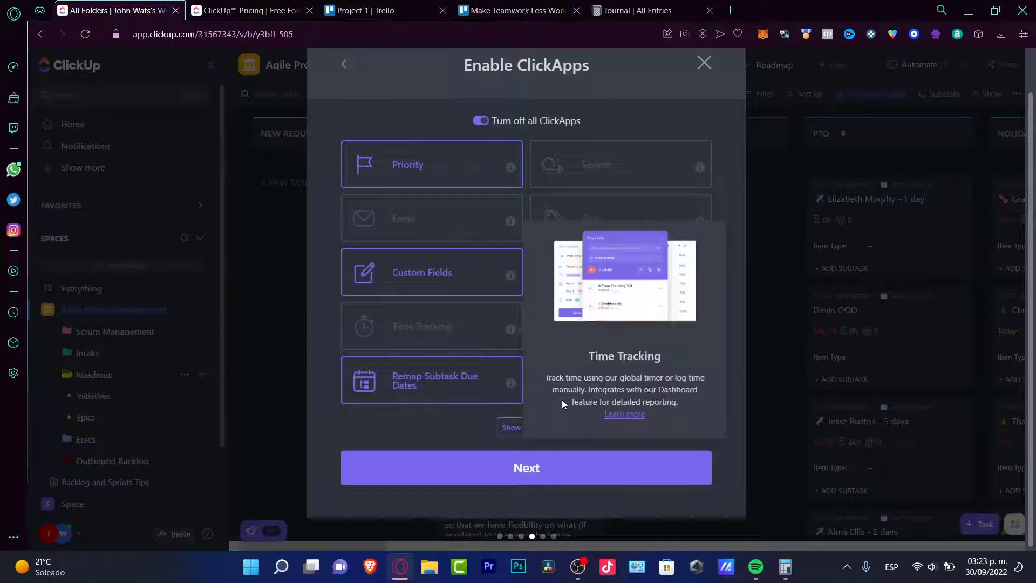
{"action": "left_click", "coordinate": [552, 469]}
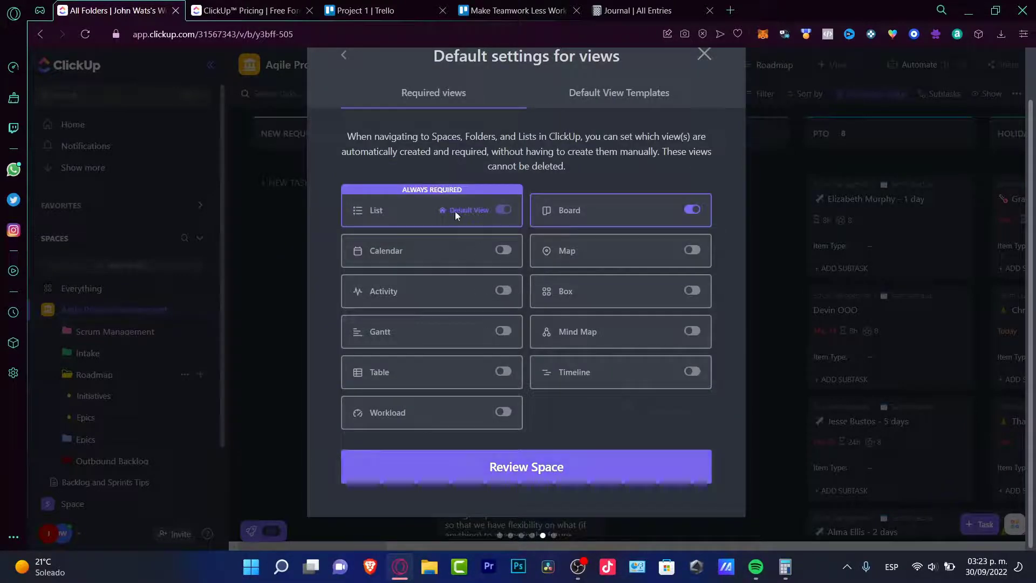
- Make Calendar required, add Table and another default view, and create the Project 1 Space
{"action": "left_click", "coordinate": [503, 250]}
{"action": "left_click", "coordinate": [503, 371]}
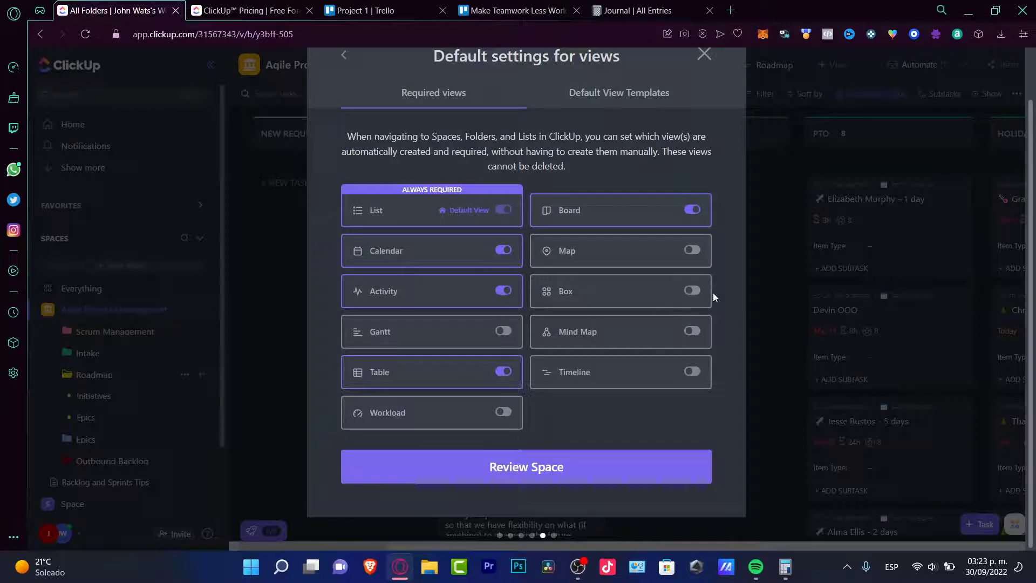
{"action": "left_click", "coordinate": [693, 290]}
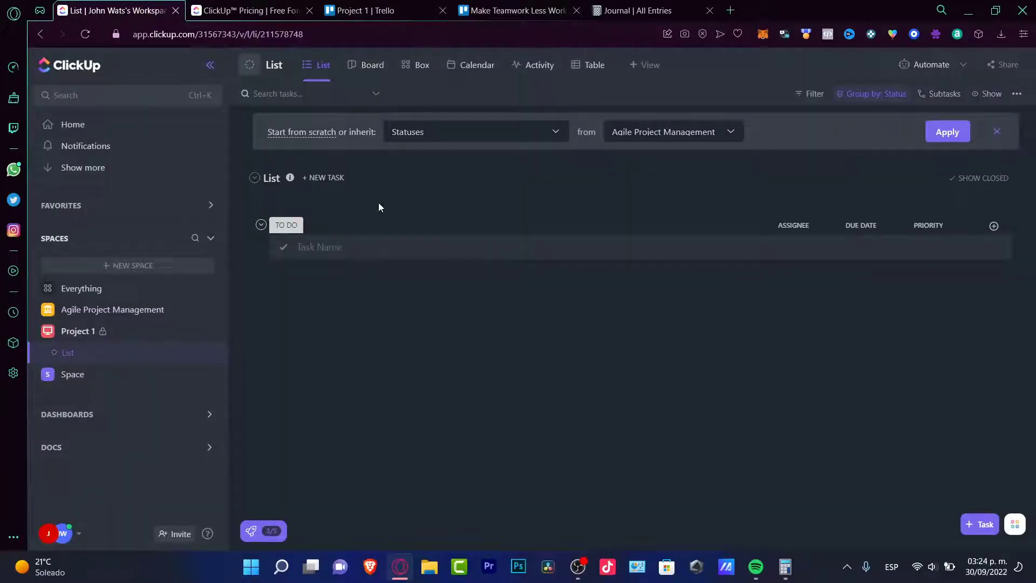
{"action": "left_click", "coordinate": [368, 246]}
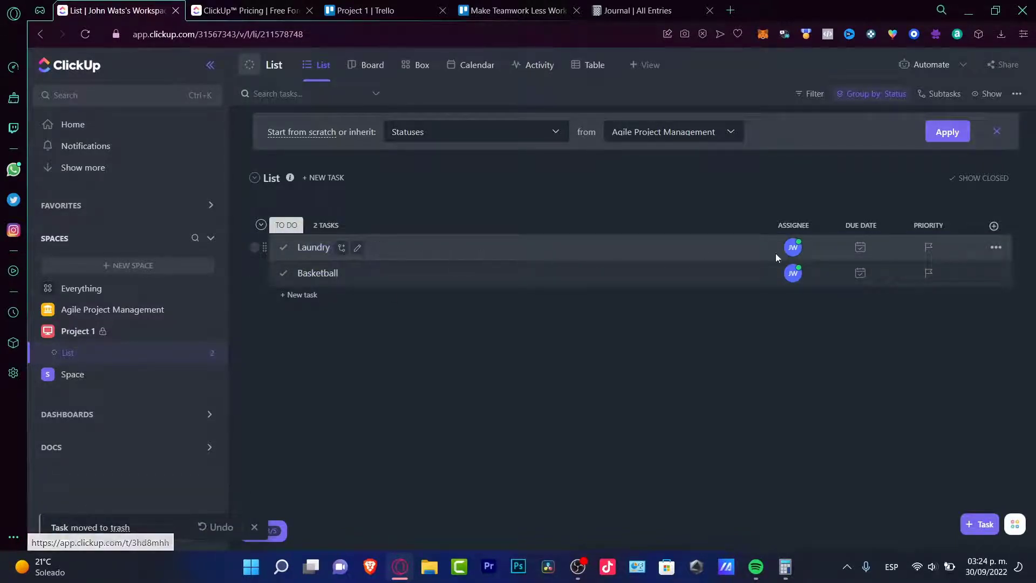
- Make the Laundry task due Tomorrow, Oct 1 at 3:15pm
{"action": "left_click", "coordinate": [863, 251]}
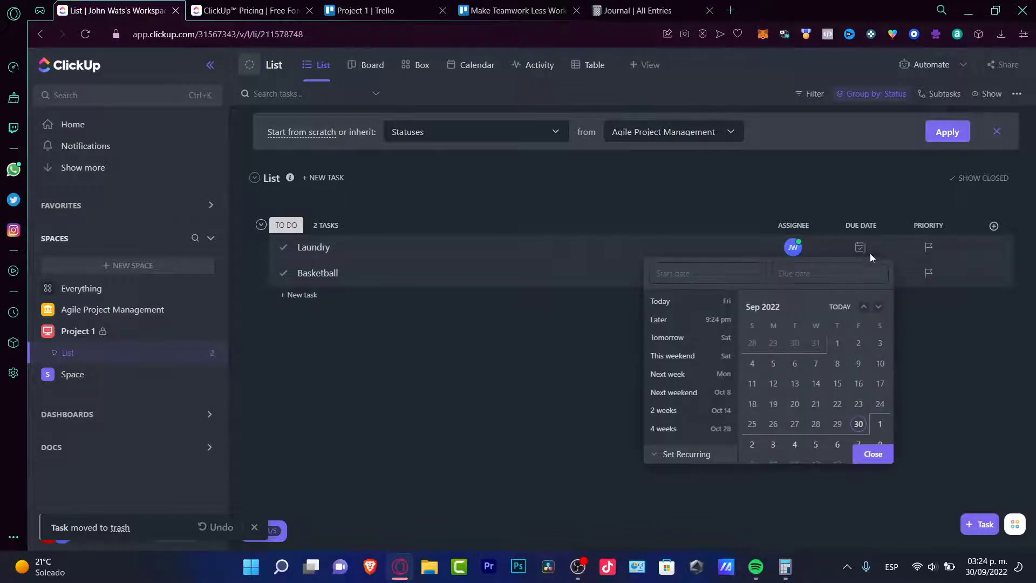
{"action": "left_click", "coordinate": [880, 425]}
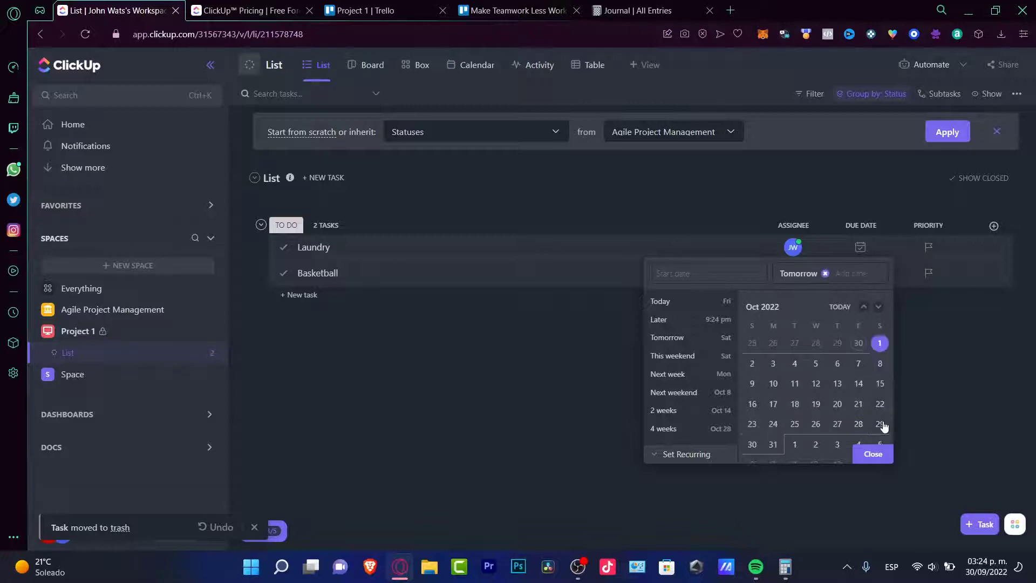
{"action": "left_click", "coordinate": [870, 456]}
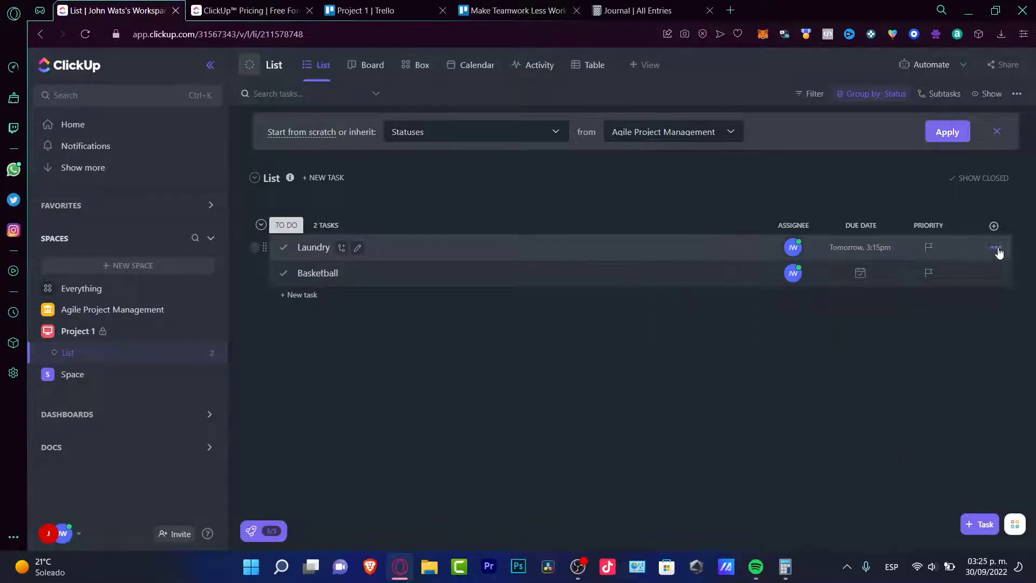
{"action": "left_click", "coordinate": [996, 246]}
{"action": "left_click", "coordinate": [684, 381]}
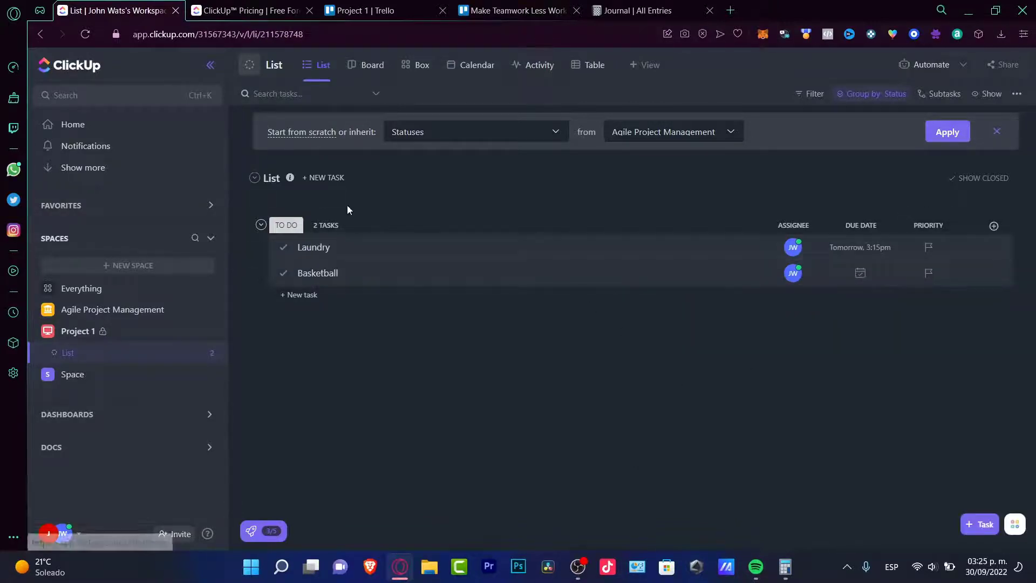
- In Board view, add a new DOING status column, glancing at the Trello board
{"action": "left_click", "coordinate": [370, 67]}
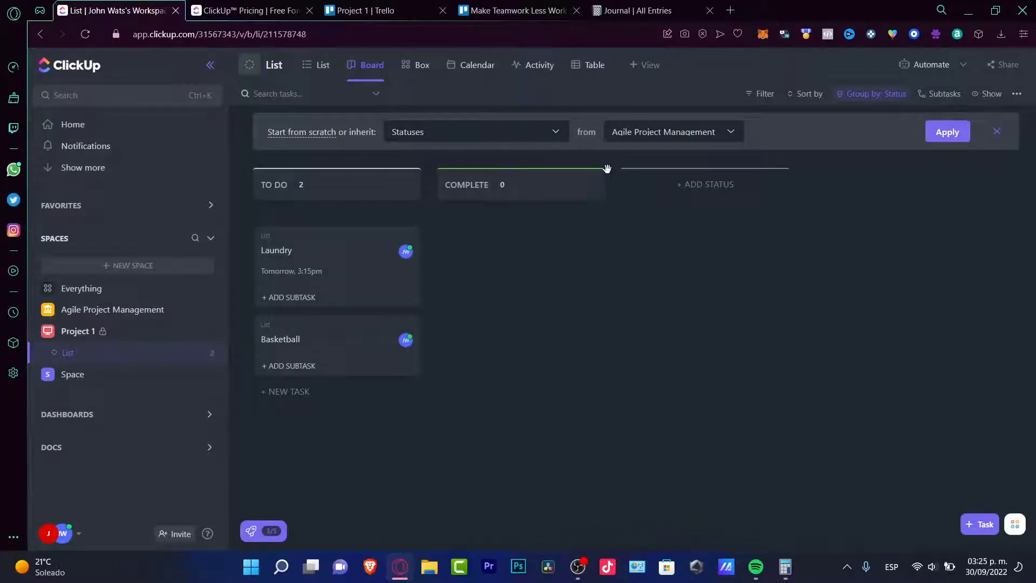
{"action": "left_click", "coordinate": [673, 191]}
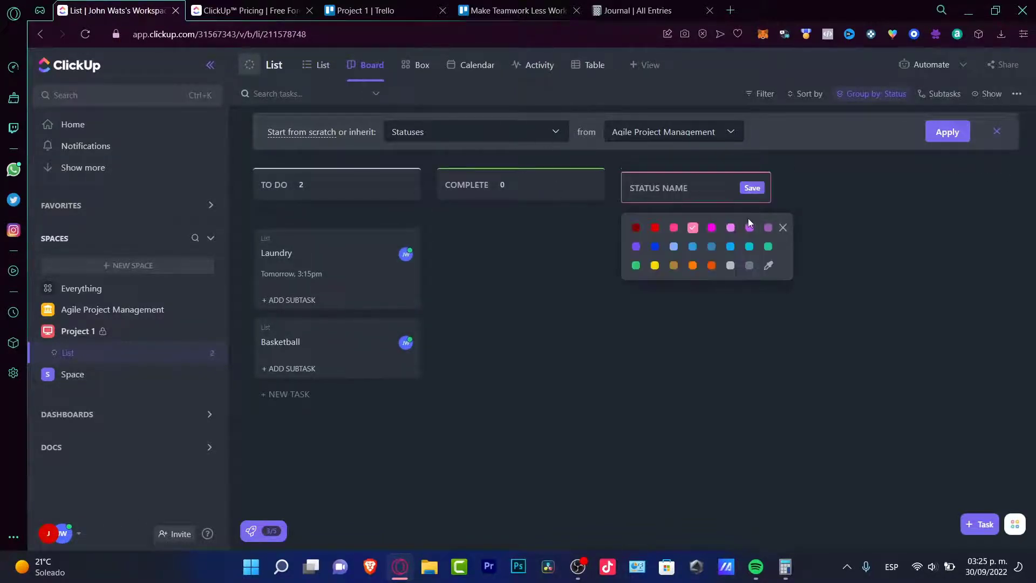
{"action": "type", "text": "DOING"}
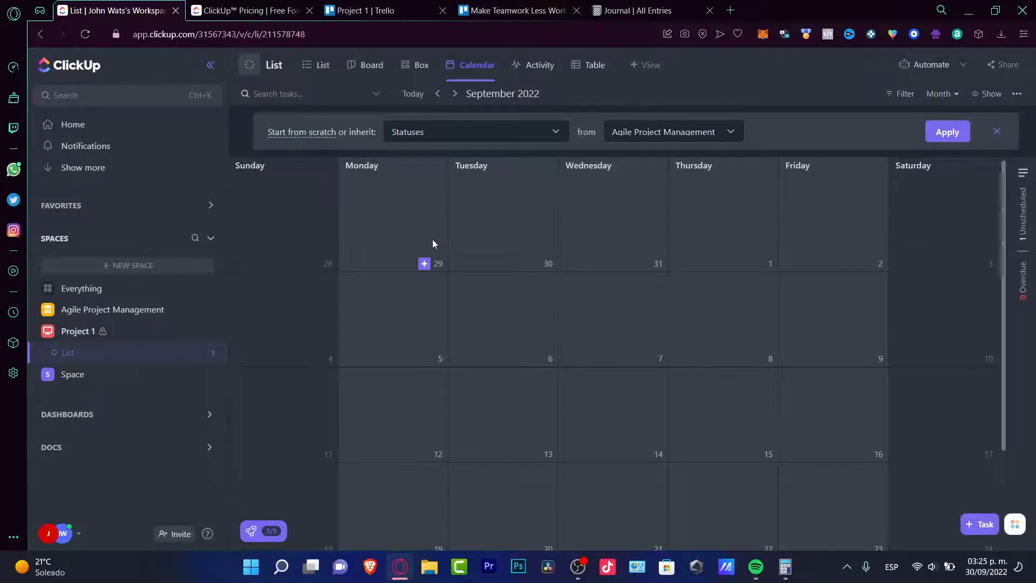
{"action": "left_click", "coordinate": [388, 7]}
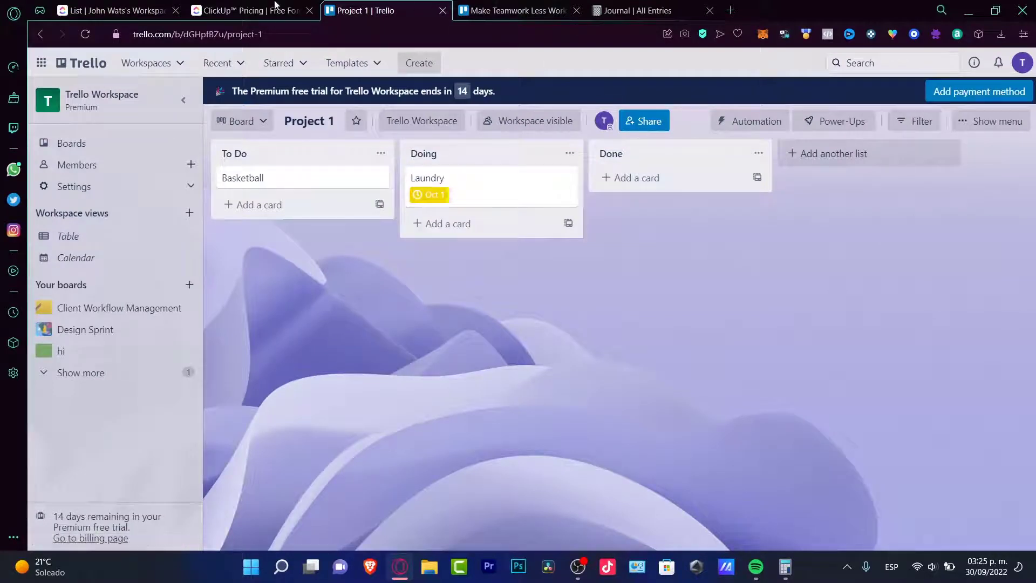
{"action": "left_click", "coordinate": [141, 7]}
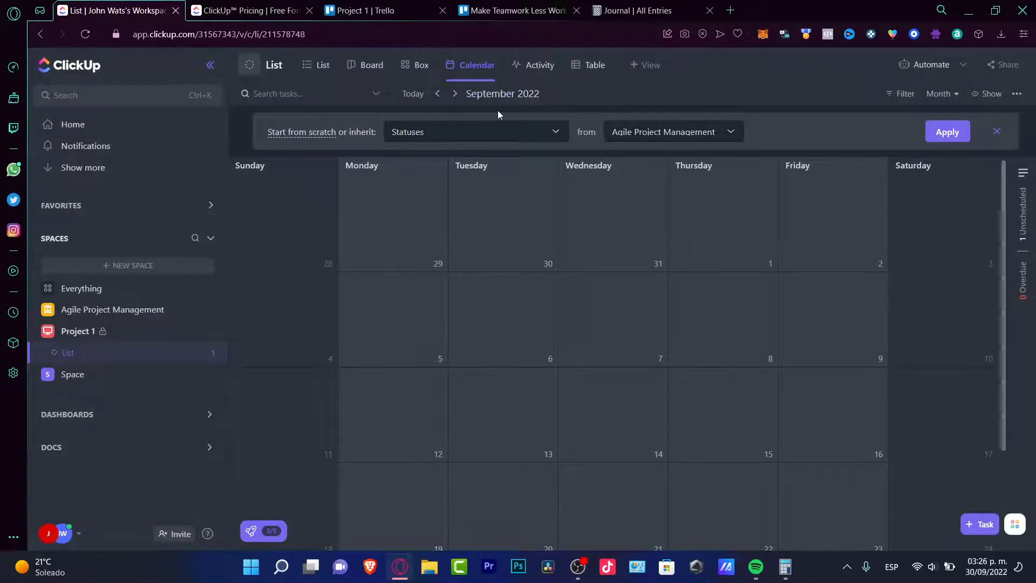
- Review the tasks in Board, List and Activity views, then return to Trello
{"action": "left_click", "coordinate": [374, 66]}
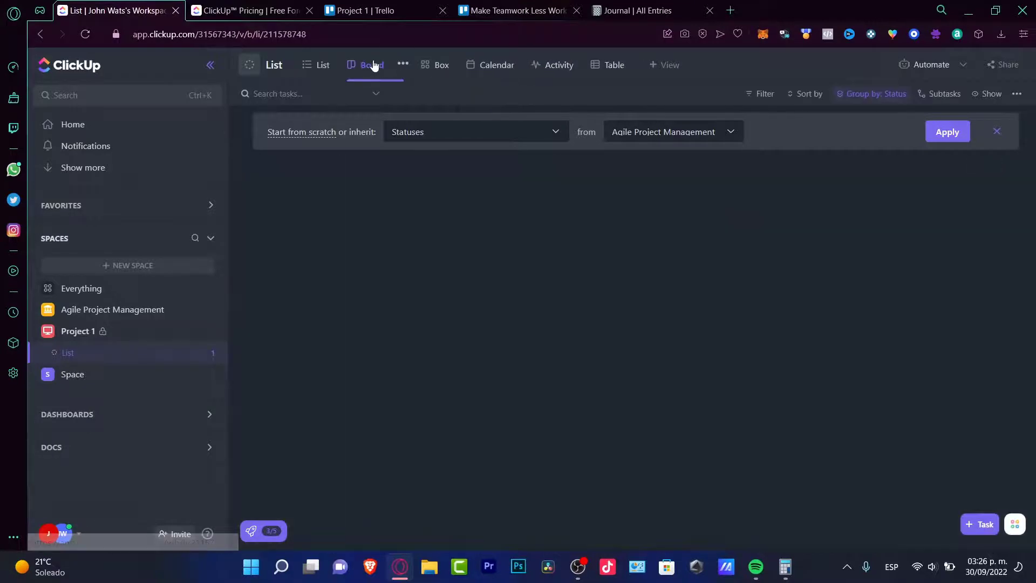
{"action": "left_click", "coordinate": [324, 66]}
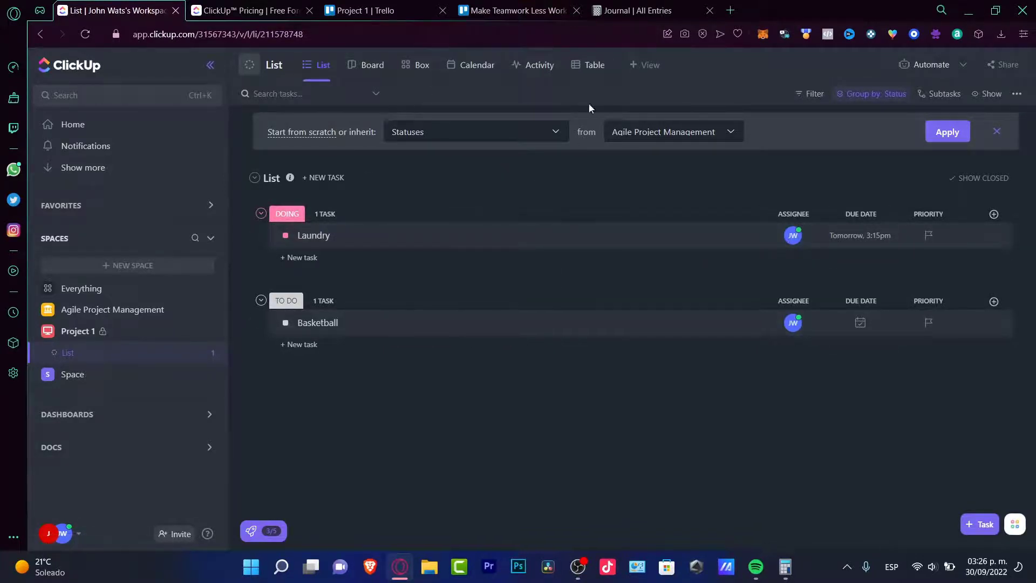
{"action": "left_click", "coordinate": [546, 65]}
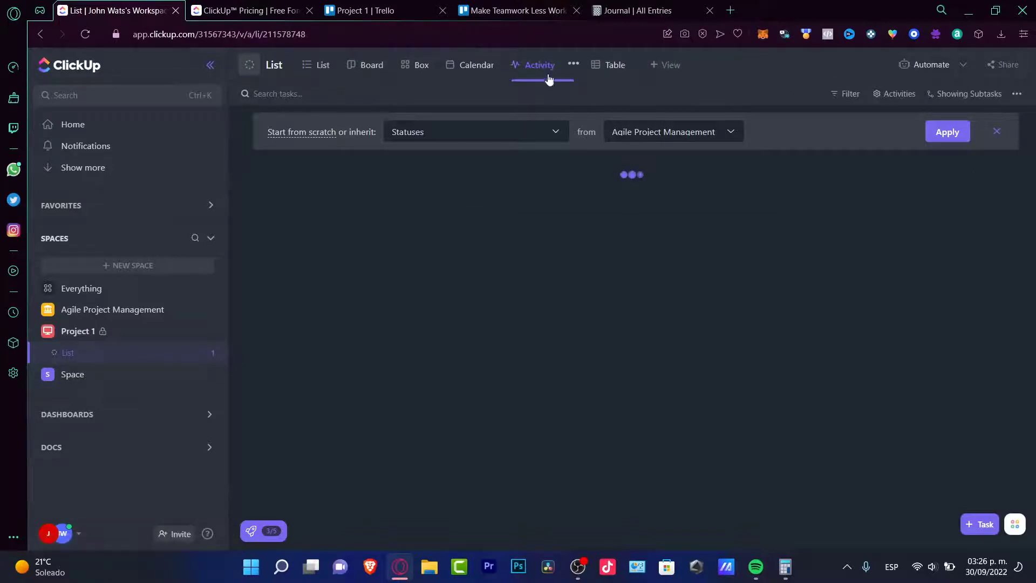
{"action": "left_click", "coordinate": [419, 8]}
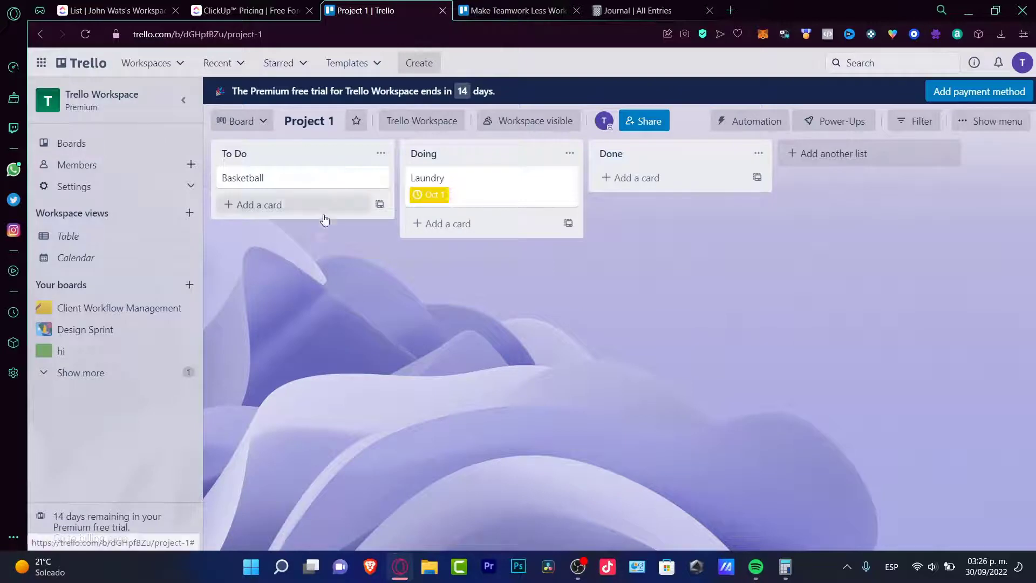
- Try Trello's Map, Timeline, Calendar and Dashboard views, return to Board, then go back to ClickUp
{"action": "left_click", "coordinate": [240, 121]}
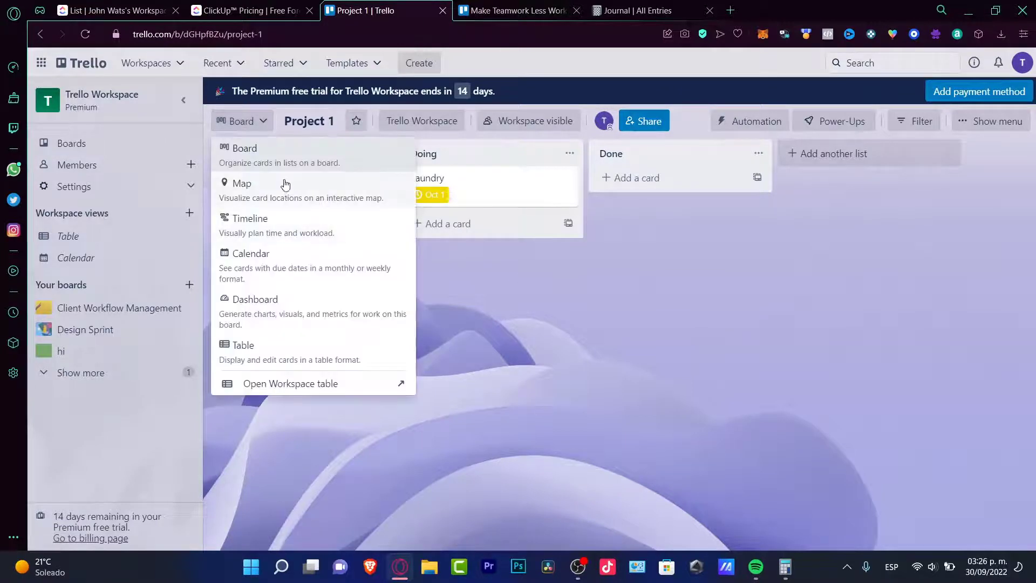
{"action": "left_click", "coordinate": [272, 184]}
{"action": "left_click", "coordinate": [238, 118]}
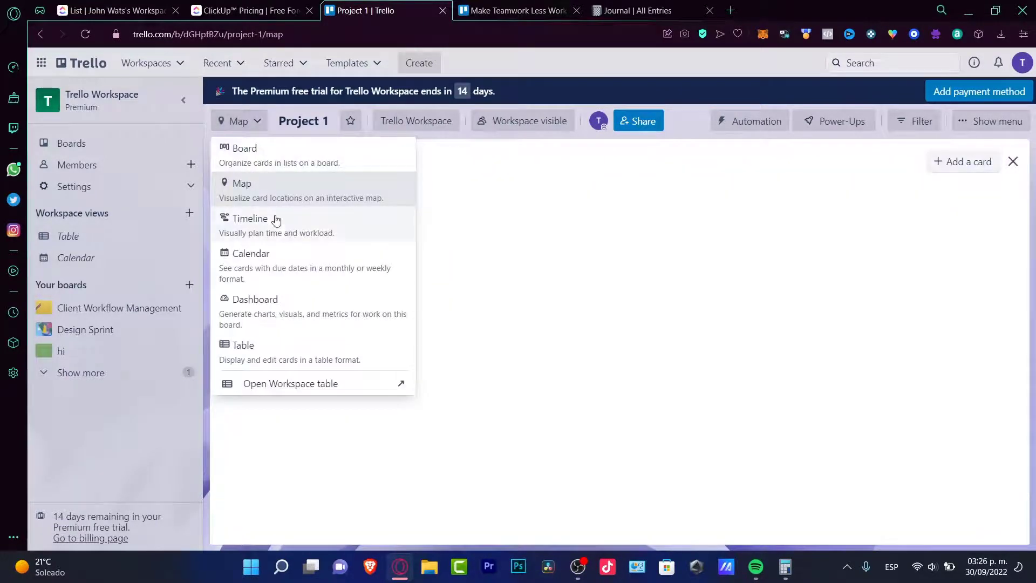
{"action": "left_click", "coordinate": [268, 186]}
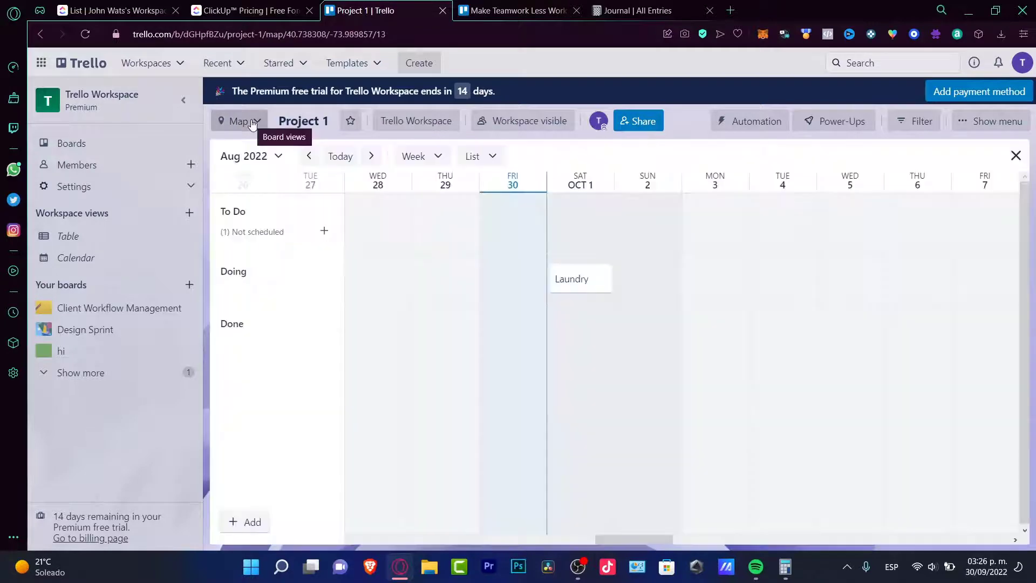
{"action": "left_click", "coordinate": [240, 119]}
{"action": "left_click", "coordinate": [283, 253]}
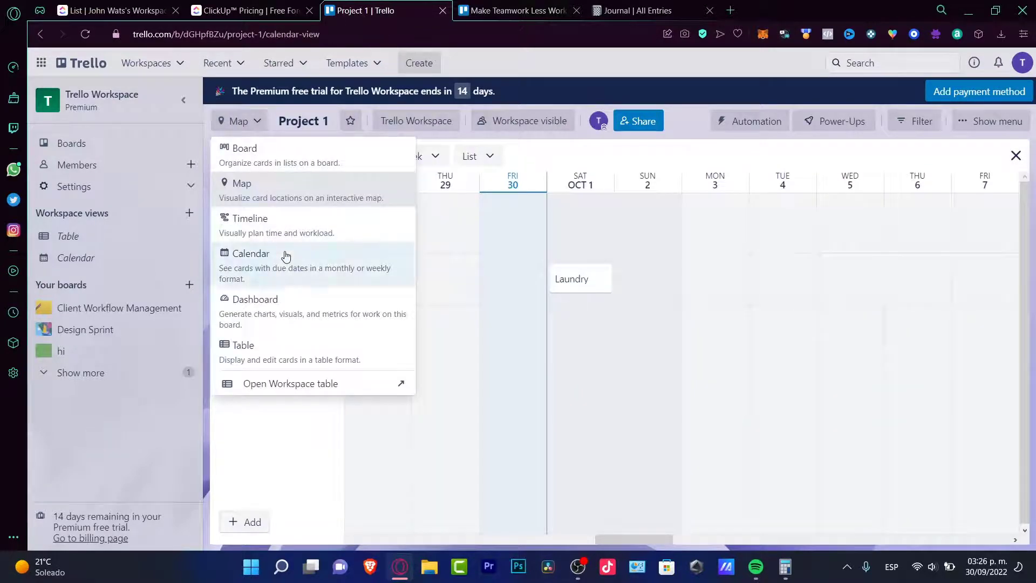
{"action": "left_click", "coordinate": [245, 120]}
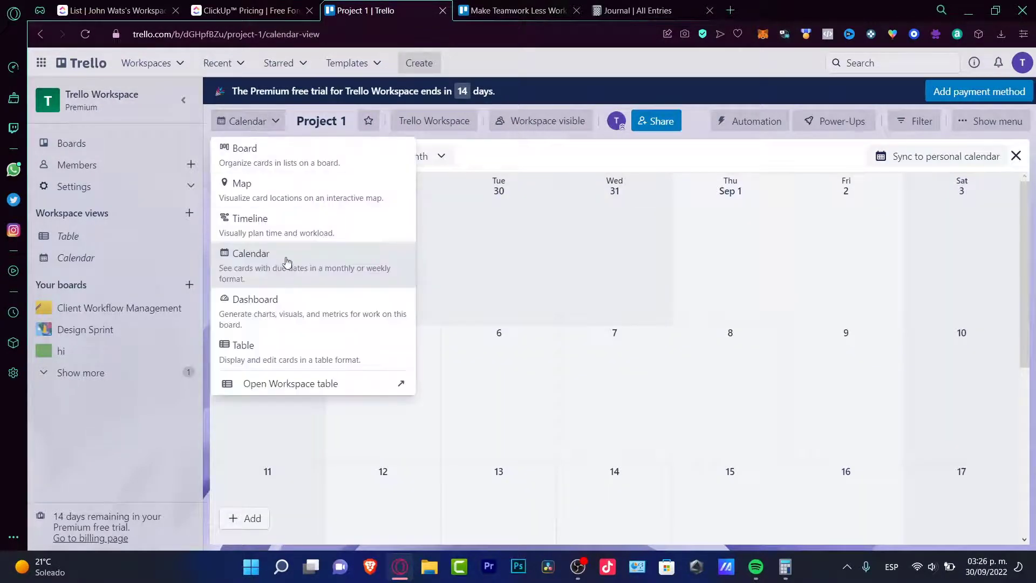
{"action": "left_click", "coordinate": [301, 317]}
{"action": "left_click", "coordinate": [247, 121]}
{"action": "left_click", "coordinate": [243, 147]}
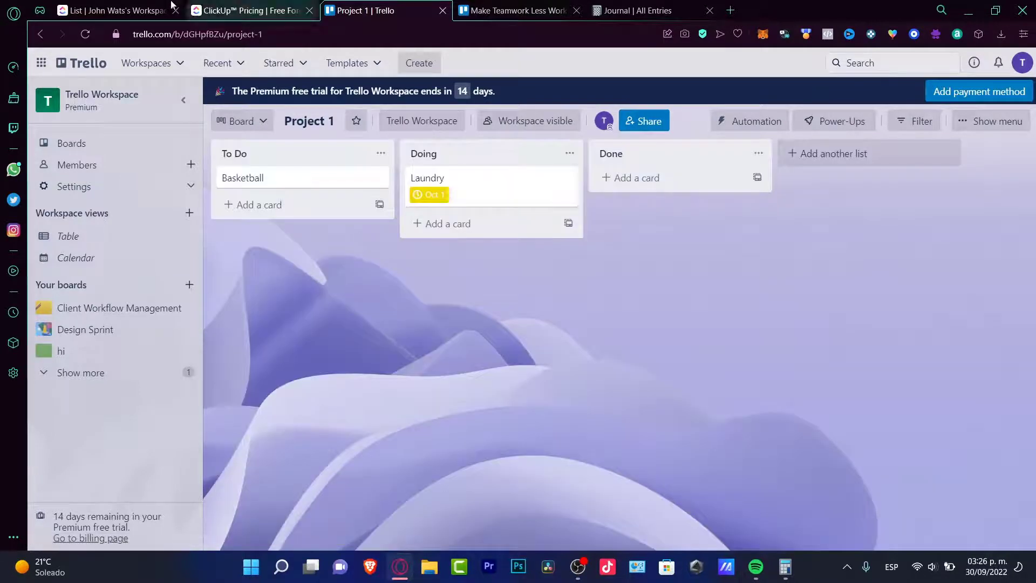
{"action": "left_click", "coordinate": [111, 11]}
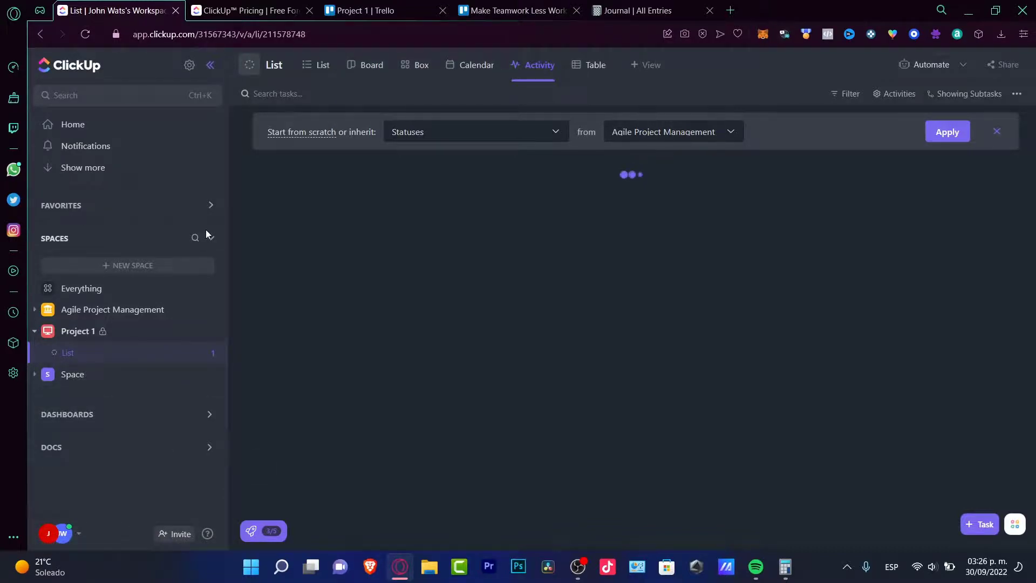
{"action": "left_click", "coordinate": [365, 7]}
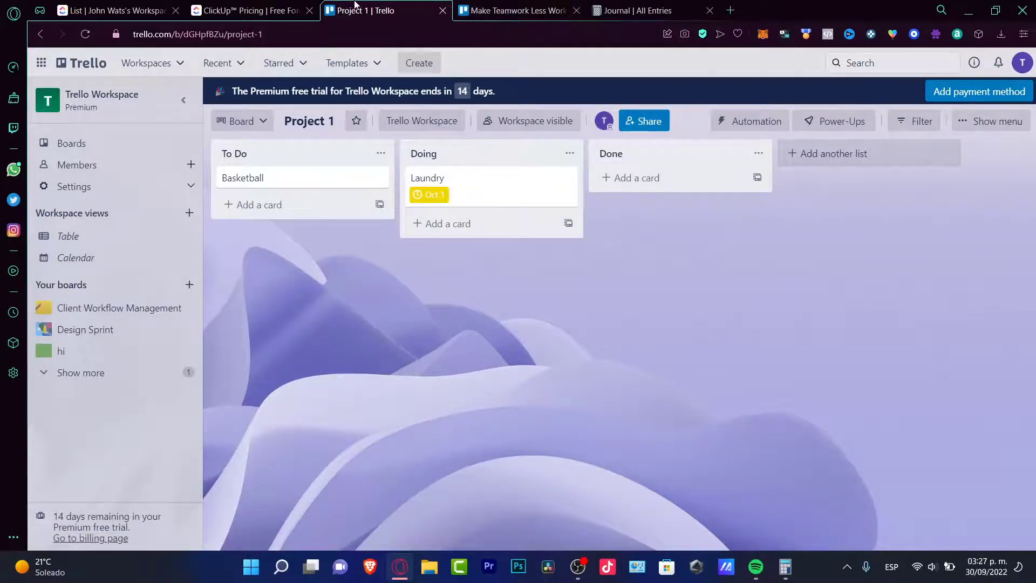
{"action": "left_click", "coordinate": [135, 11]}
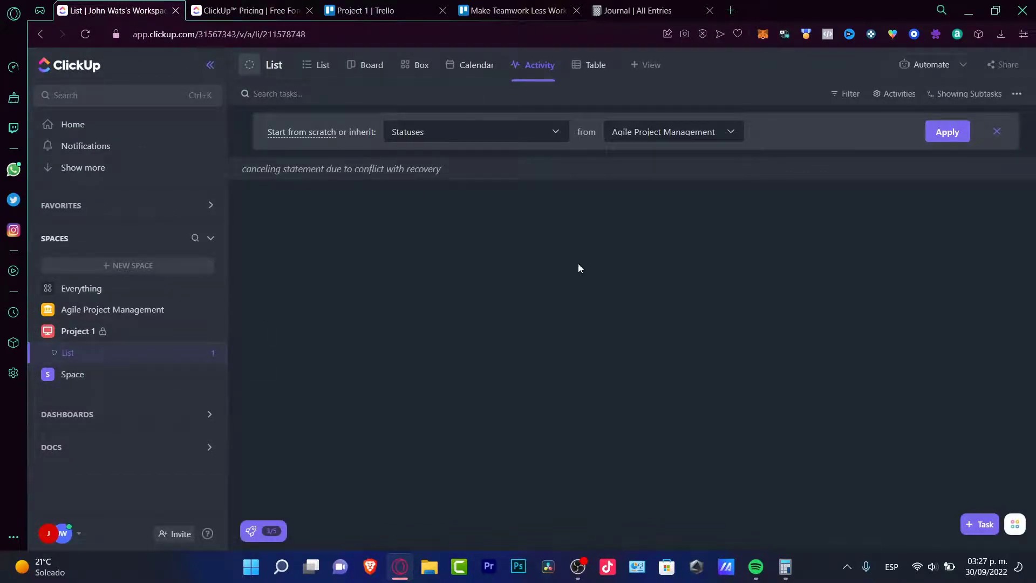
{"action": "key", "text": "ctrl+3"}
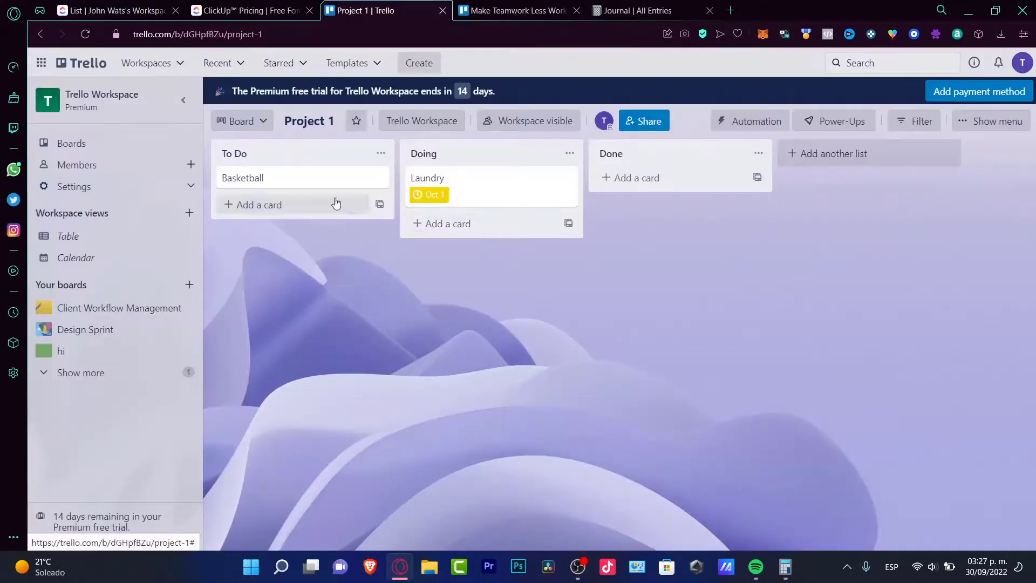
{"action": "left_click", "coordinate": [142, 5]}
{"action": "left_click", "coordinate": [349, 6]}
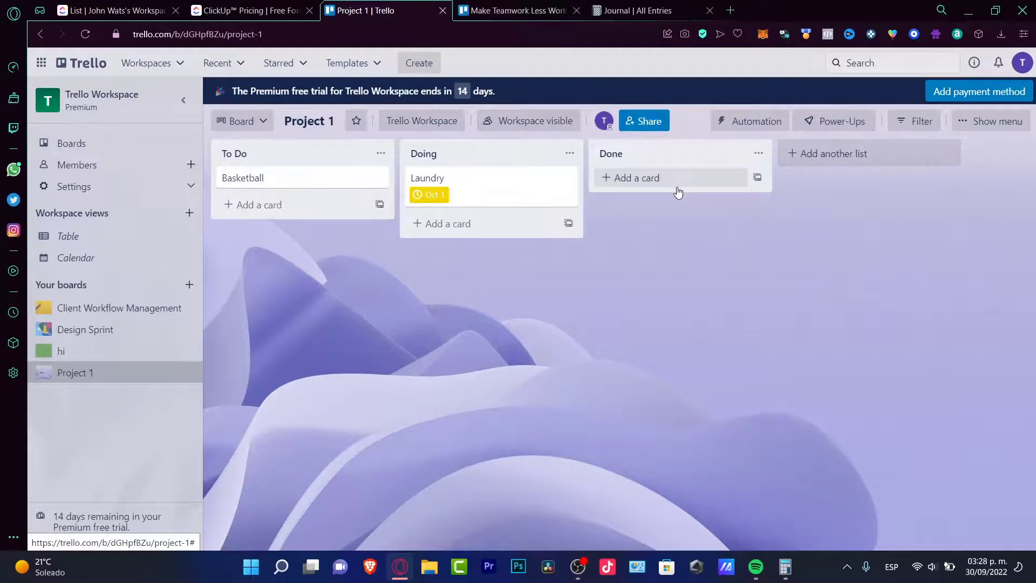
{"action": "left_click", "coordinate": [151, 11]}
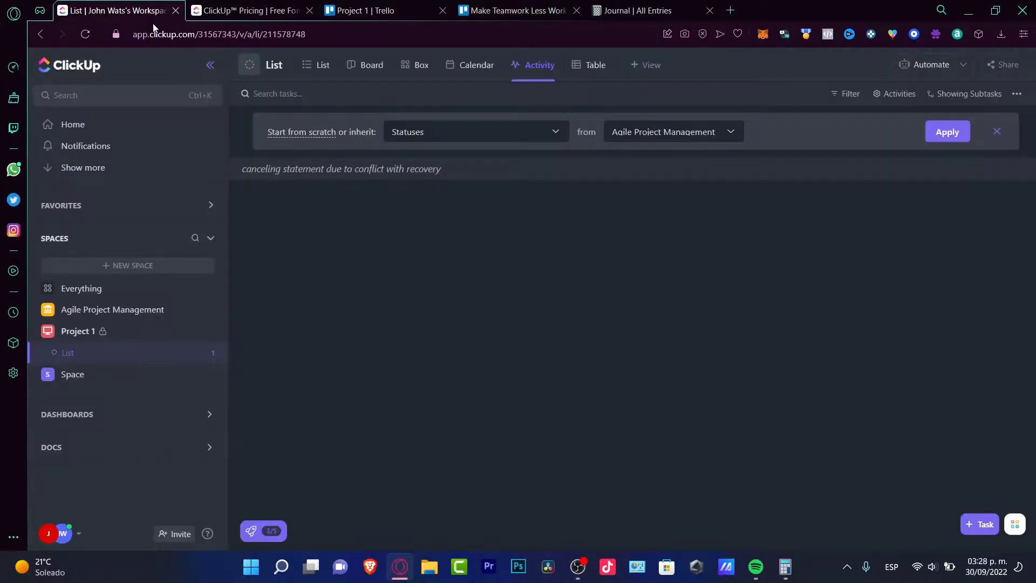